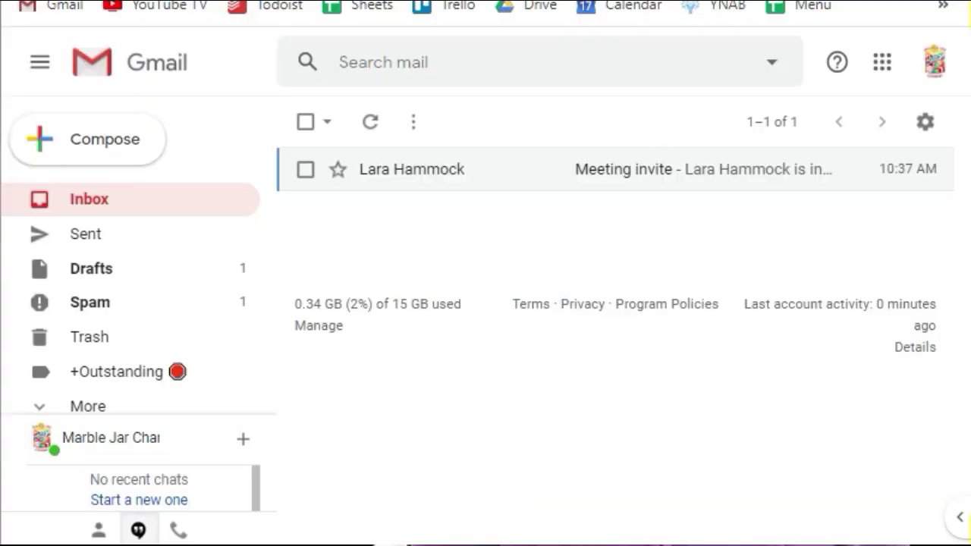
Step: Open the Meeting invite email in Gmail and follow its Join Zoom Meeting link
left_click(608, 181)
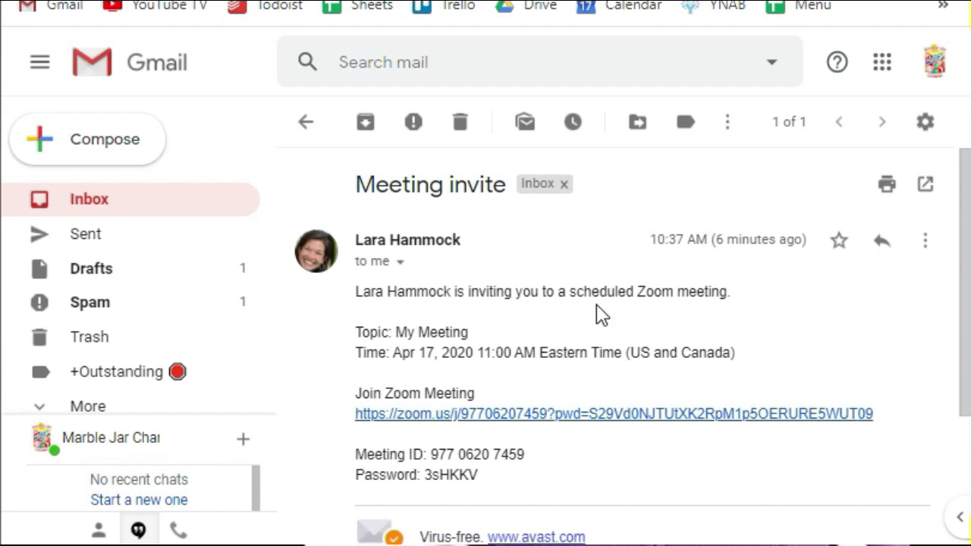
scroll(597, 313, "down", 1)
left_click(574, 322)
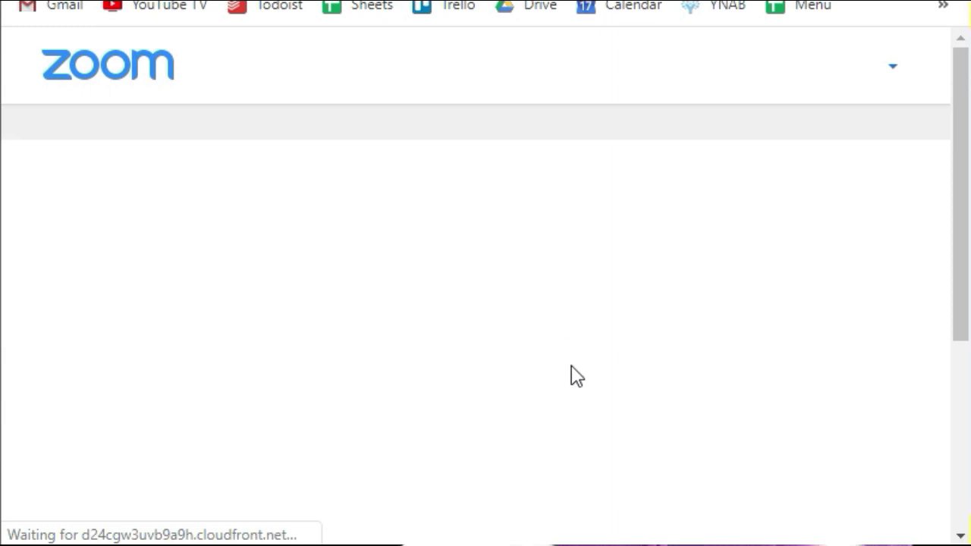
Step: Download and run the Zoom launcher .exe, then allow the browser to open Zoom Meetings
scroll(575, 392, "down", 2)
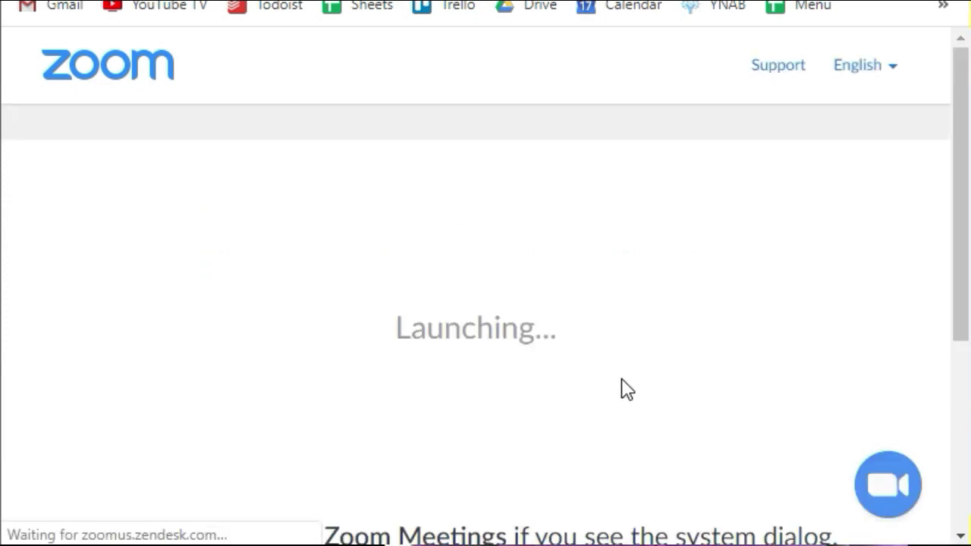
scroll(627, 389, "down", 3)
scroll(624, 389, "down", 1)
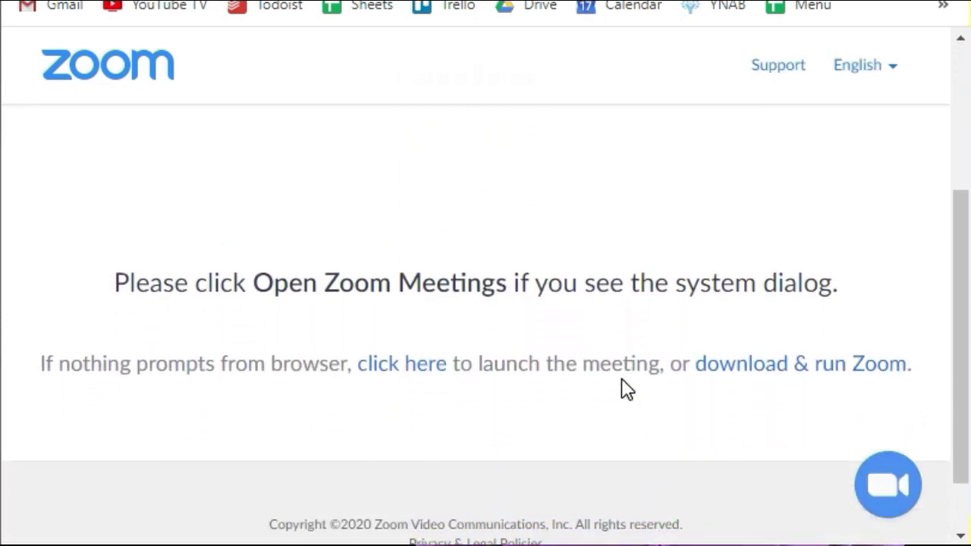
left_click(781, 372)
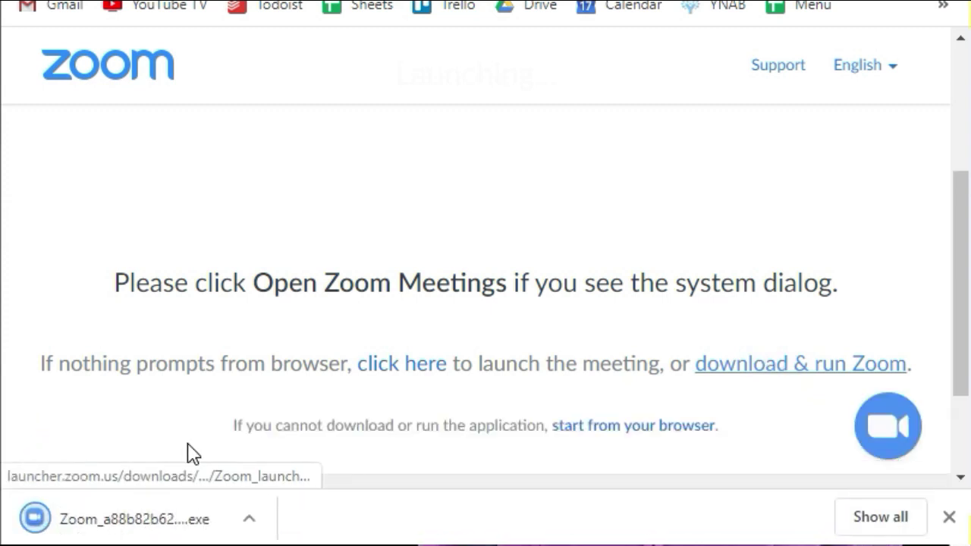
left_click(143, 526)
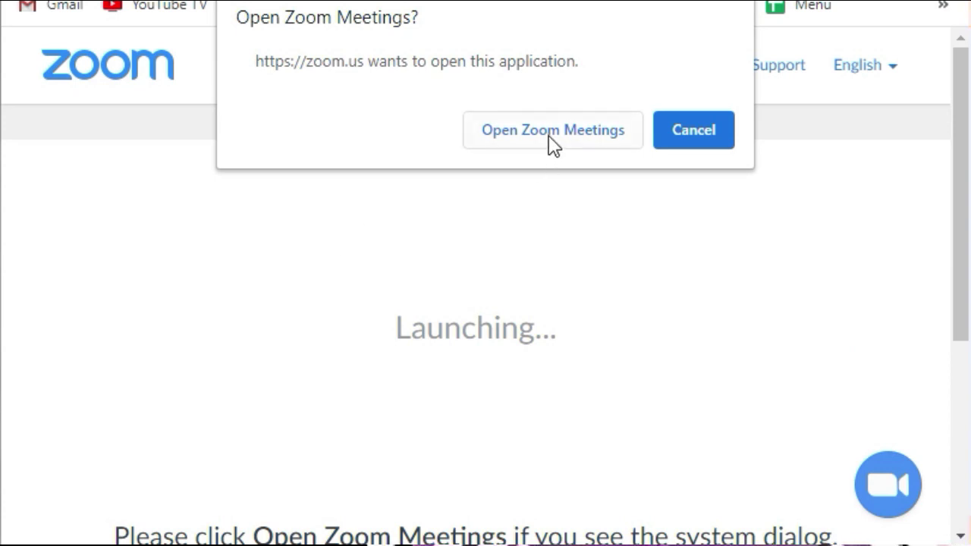
left_click(551, 144)
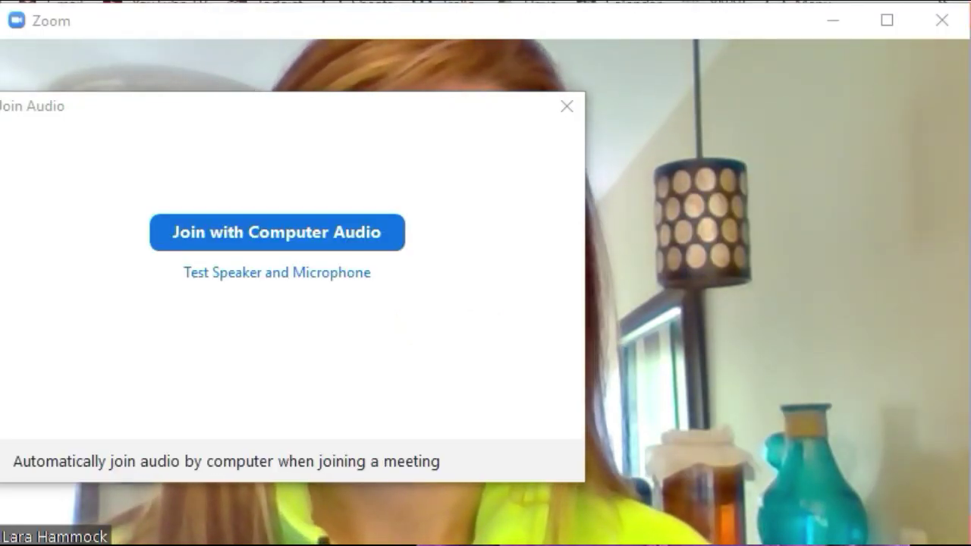
Step: Join the meeting audio with Join with Computer Audio
left_click(280, 235)
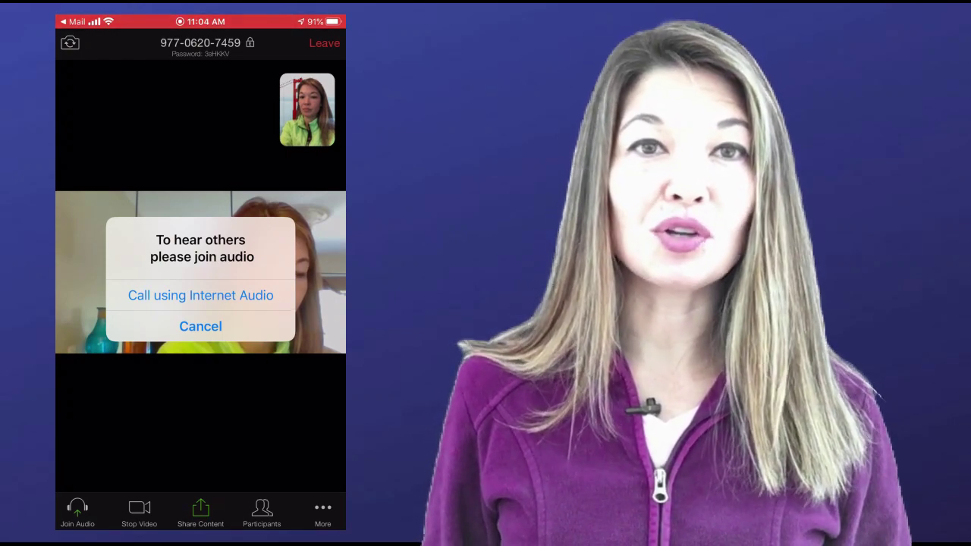
Step: Join the phone's meeting audio with Call using Internet Audio
left_click(200, 295)
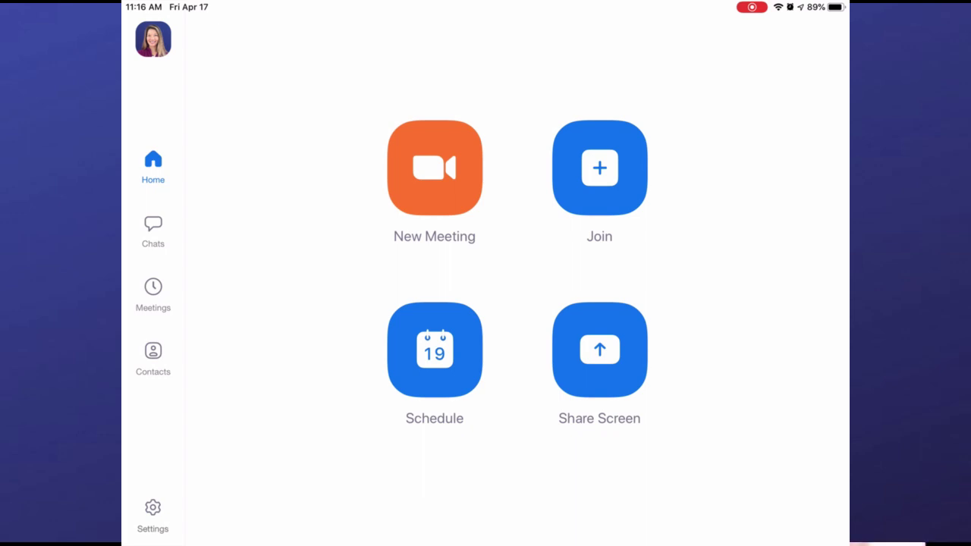
Step: Start a new scheduled meeting and paste 'Fake Meeting' as its topic
left_click(434, 350)
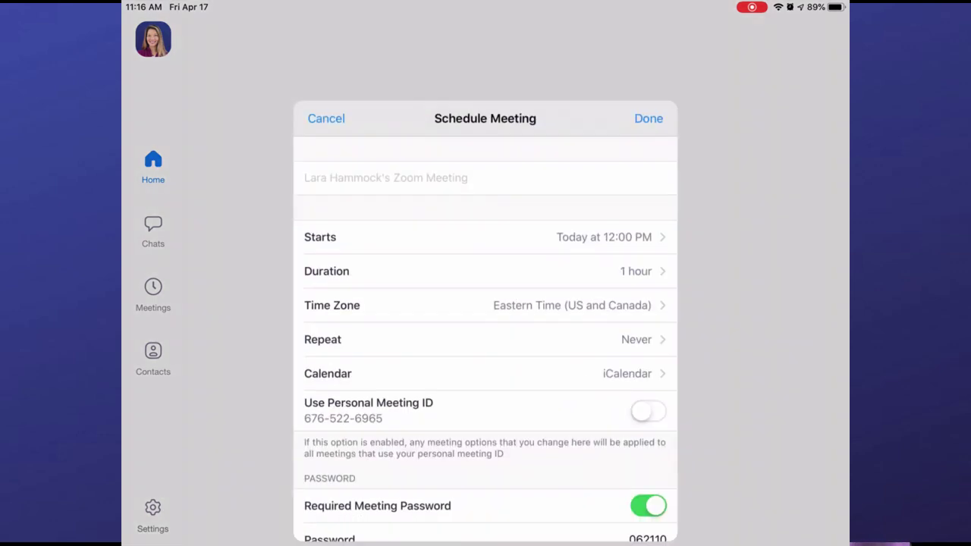
left_click(379, 130)
left_click(307, 91)
left_click(305, 59)
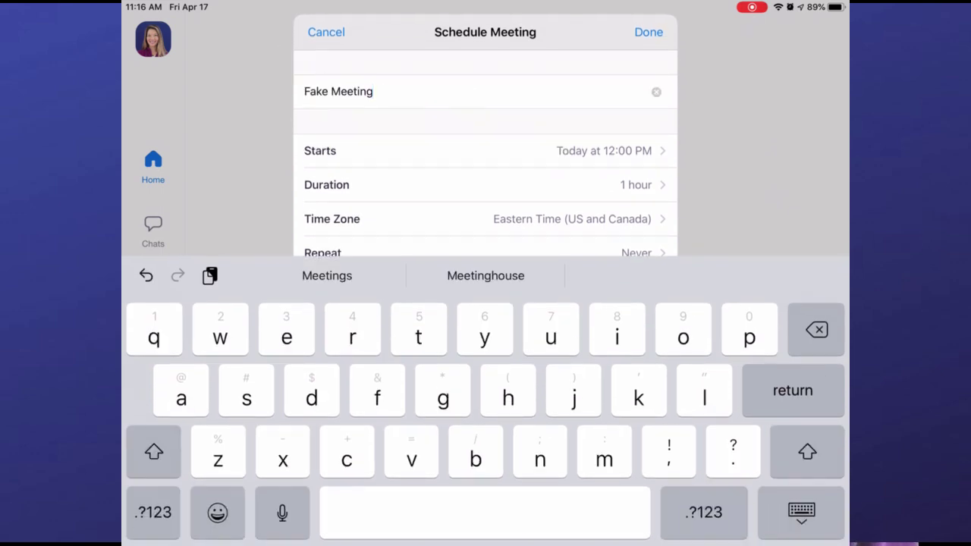
Step: Keep iCalendar as the meeting's calendar and scroll through the remaining options
scroll(485, 152, "down", 2)
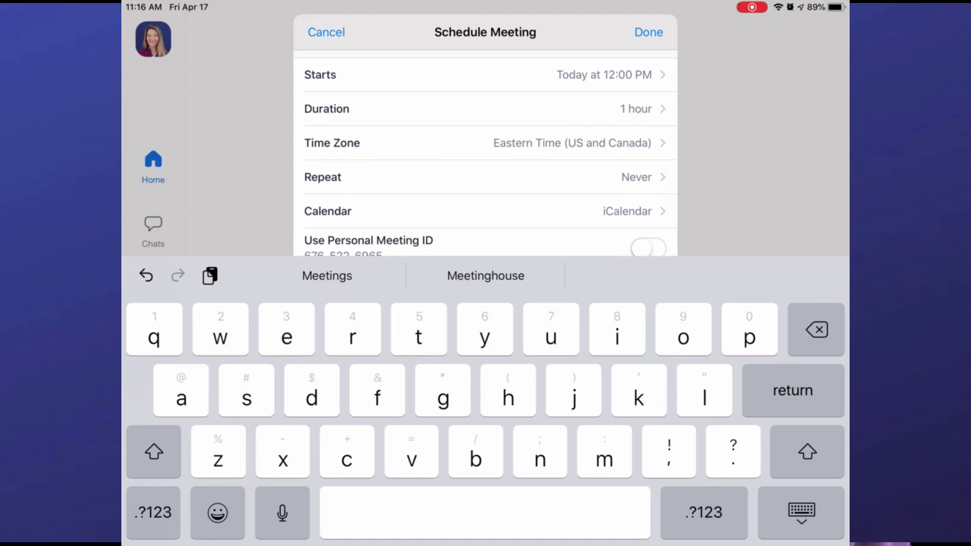
left_click(485, 211)
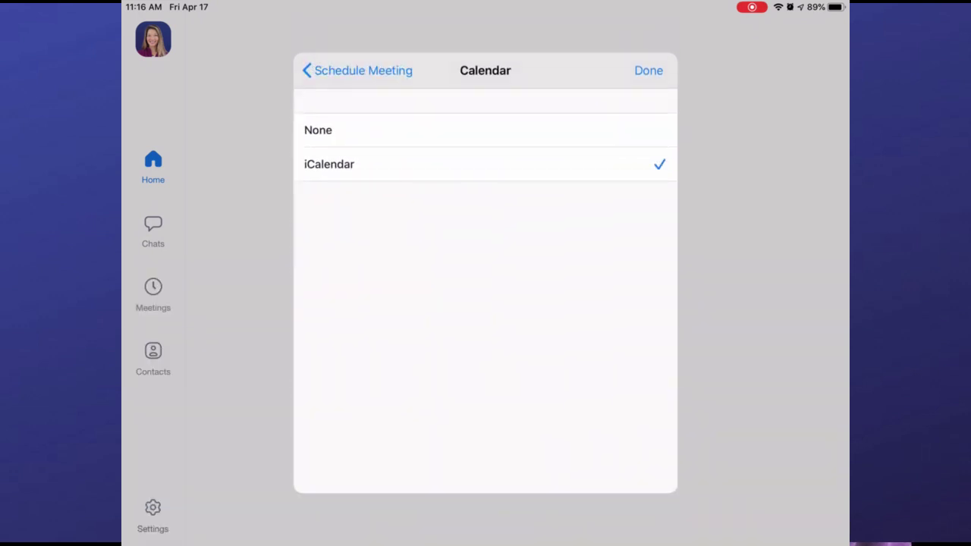
left_click(356, 70)
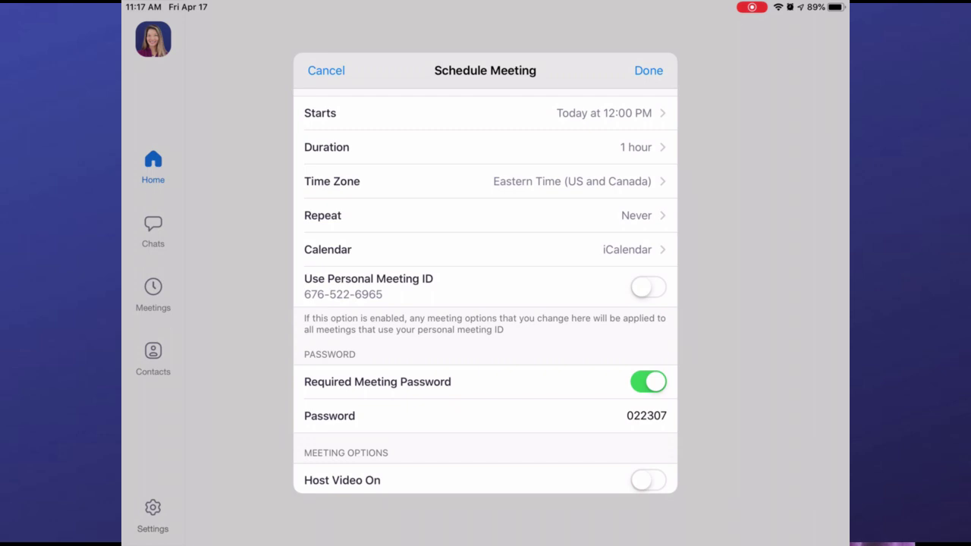
scroll(486, 291, "down", 4)
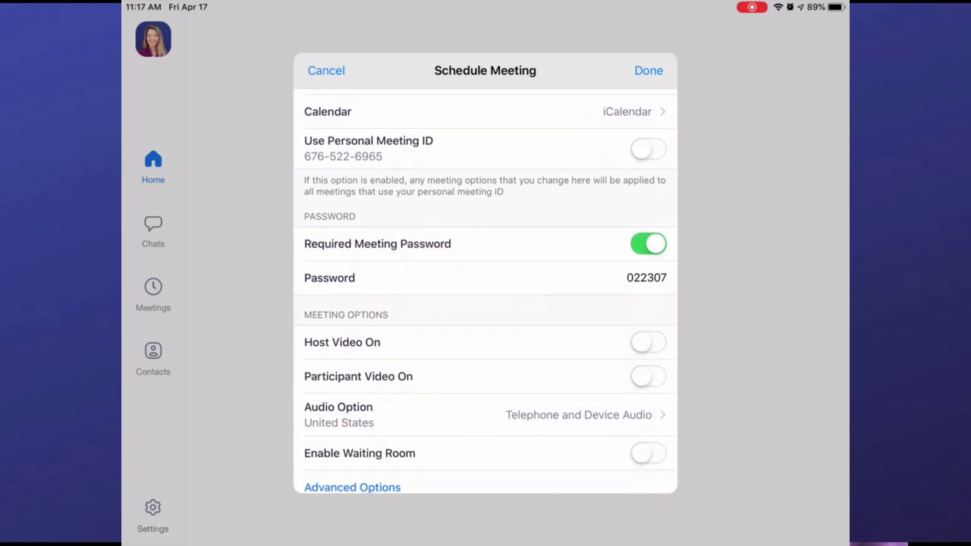
scroll(486, 304, "down", 1)
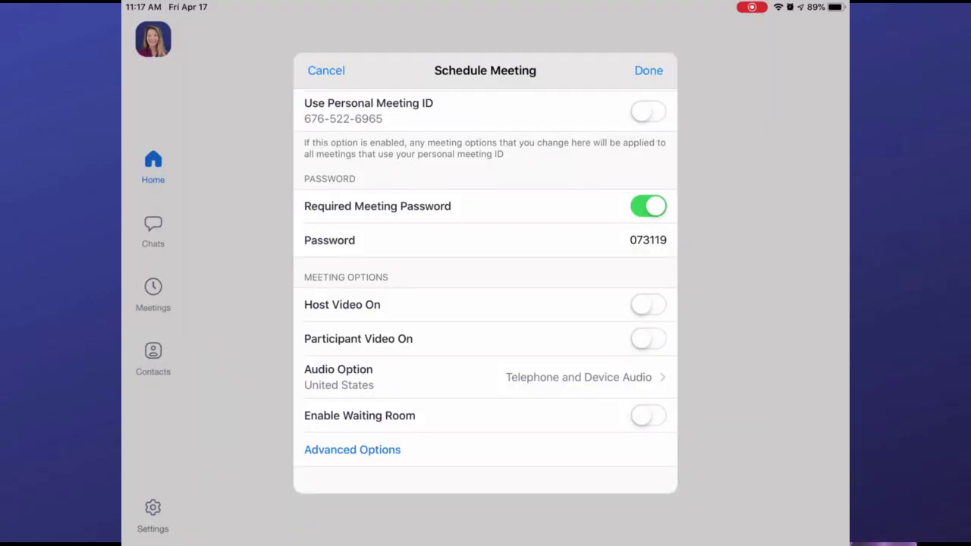
scroll(486, 291, "down", 2)
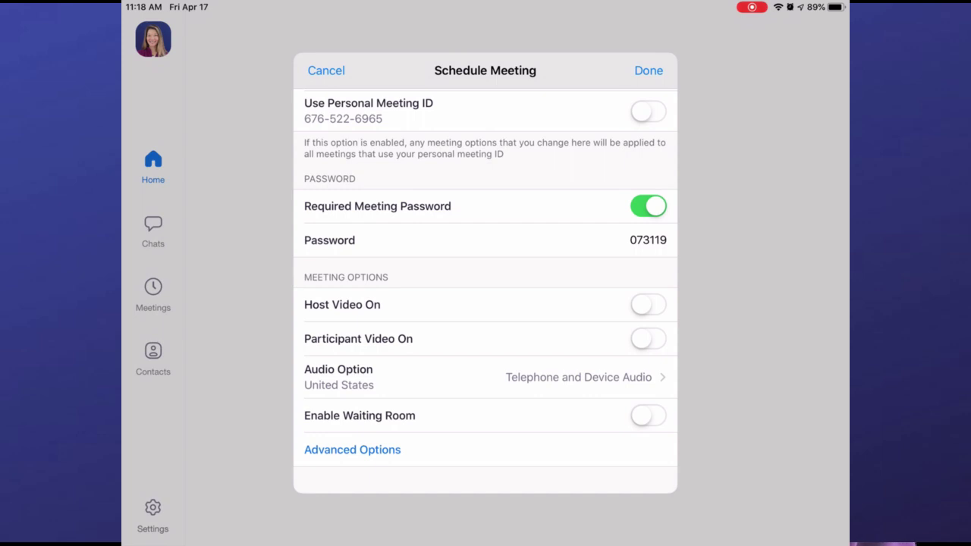
Step: Turn on host and participant video and keep Telephone and Device Audio
left_click(648, 304)
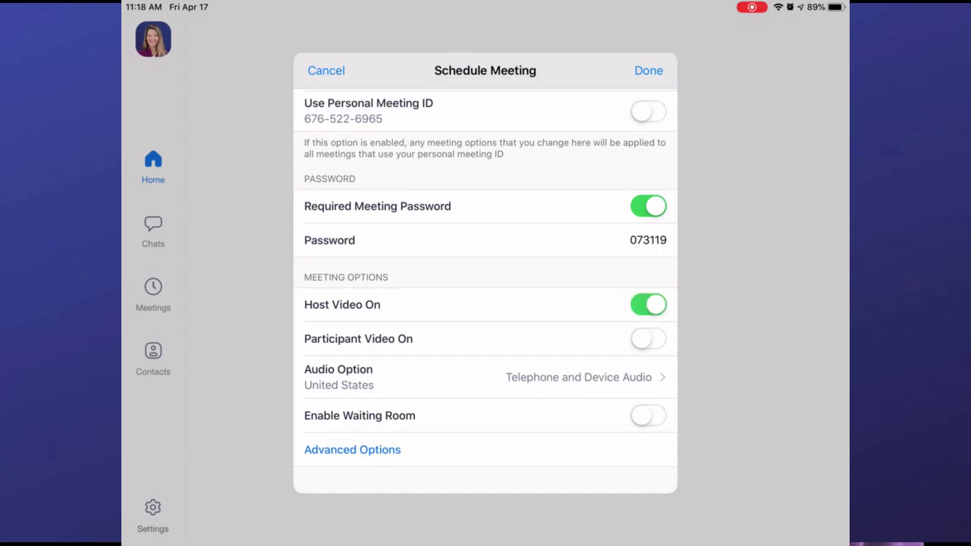
left_click(649, 338)
left_click(352, 449)
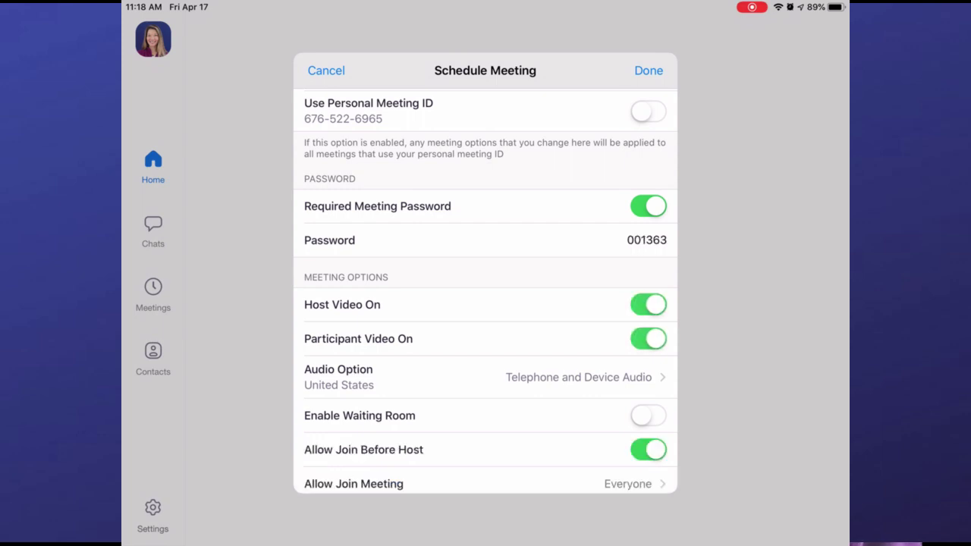
scroll(486, 303, "down", 3)
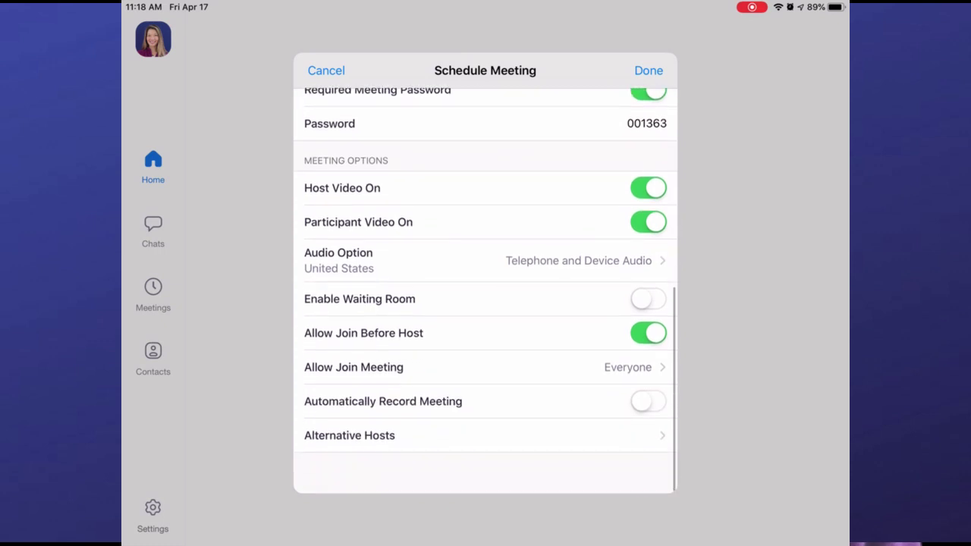
left_click(485, 275)
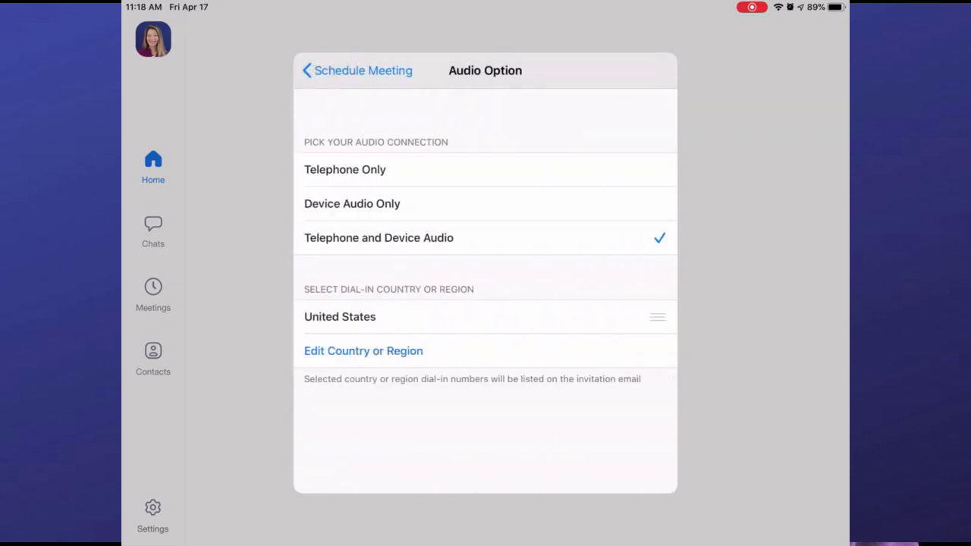
left_click(357, 70)
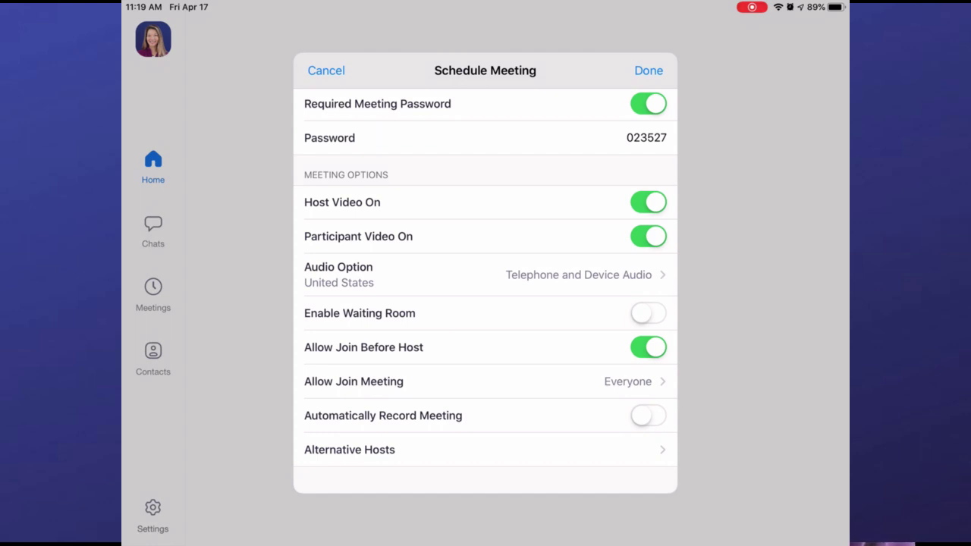
Step: Keep Everyone allowed to join, review Alternative Hosts, and save the meeting
left_click(485, 382)
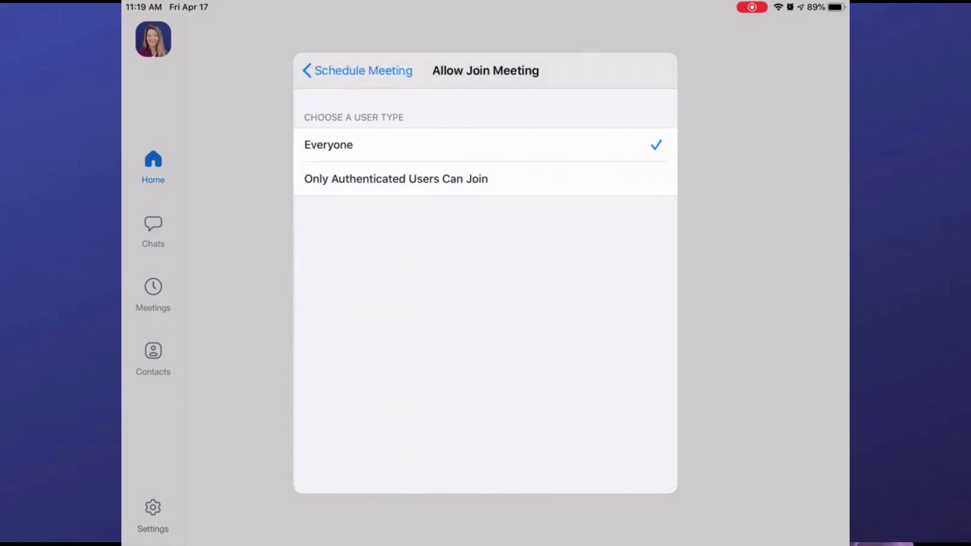
left_click(358, 70)
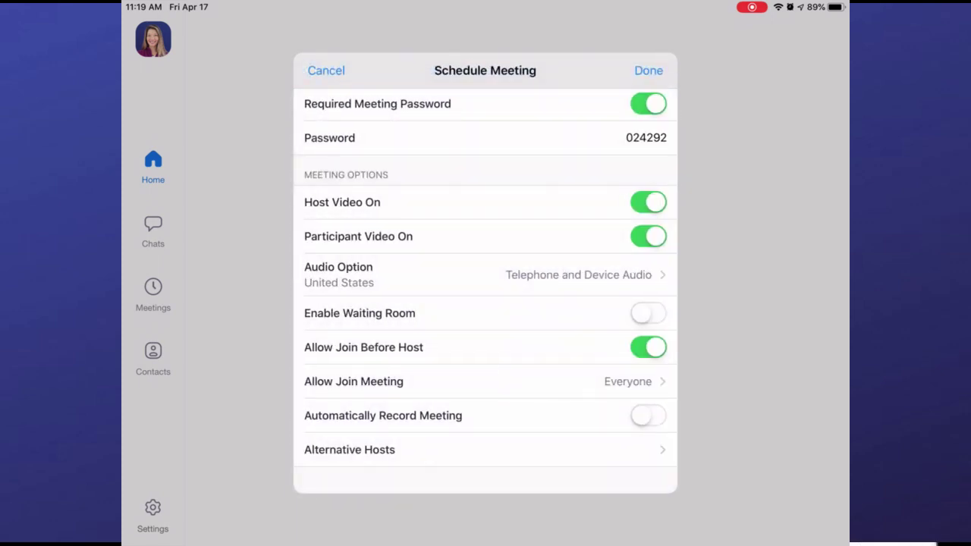
left_click(349, 449)
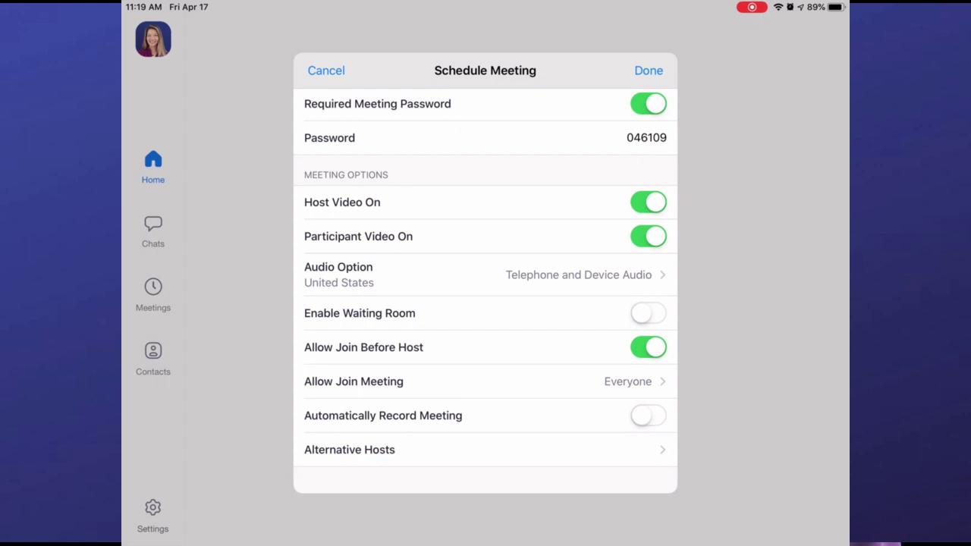
left_click(649, 69)
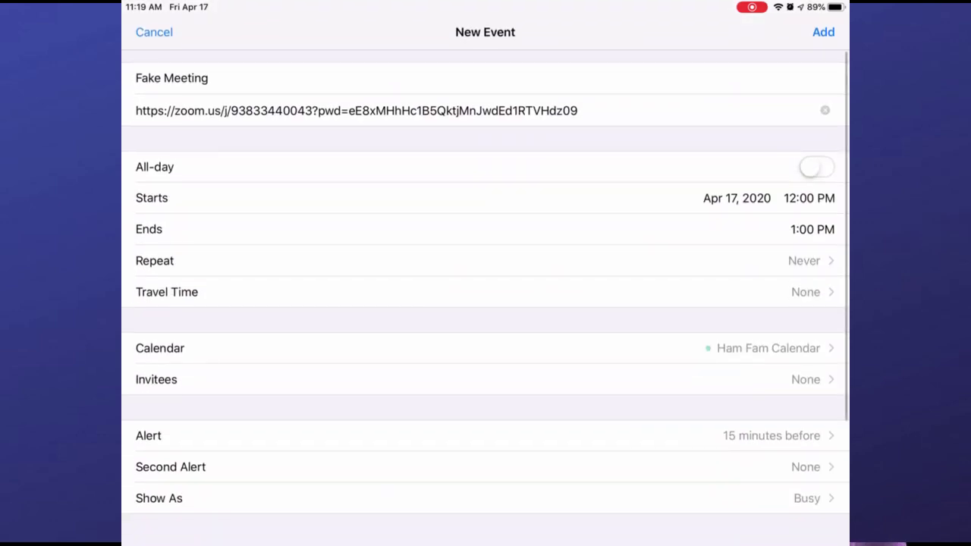
Step: Prefix the Fake Meeting event title with the host's name, then show Zoom's Upcoming Meetings
scroll(485, 304, "down", 3)
scroll(485, 304, "up", 3)
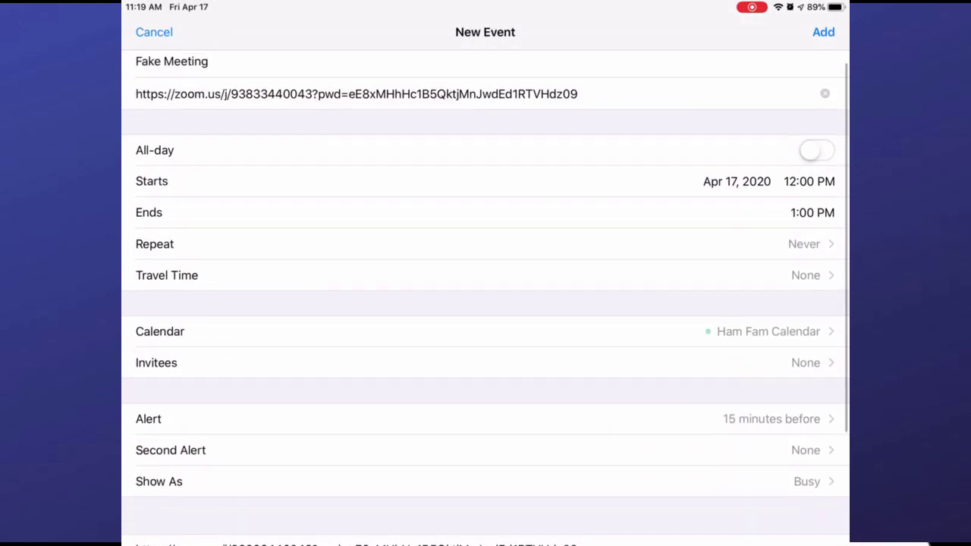
left_click(208, 78)
left_click(136, 78)
type("Lara ")
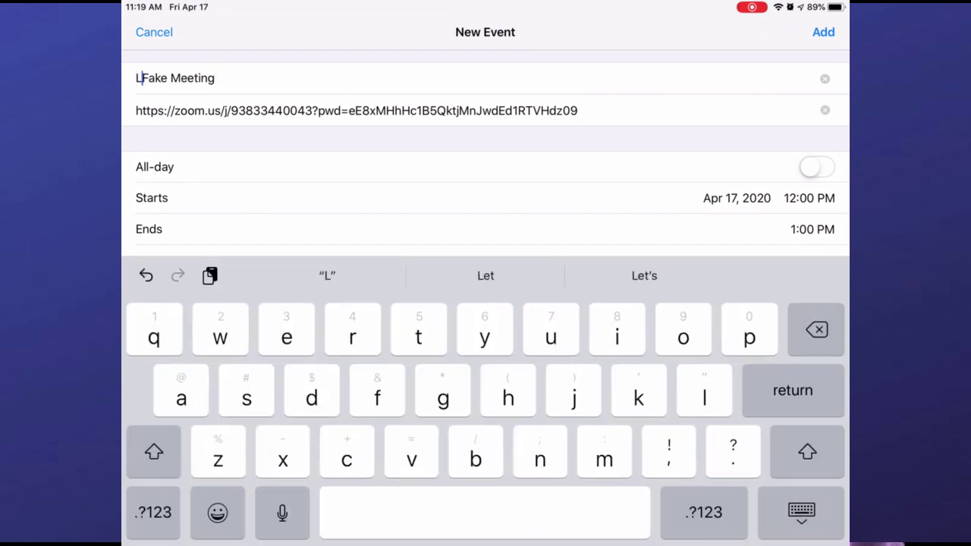
type("-")
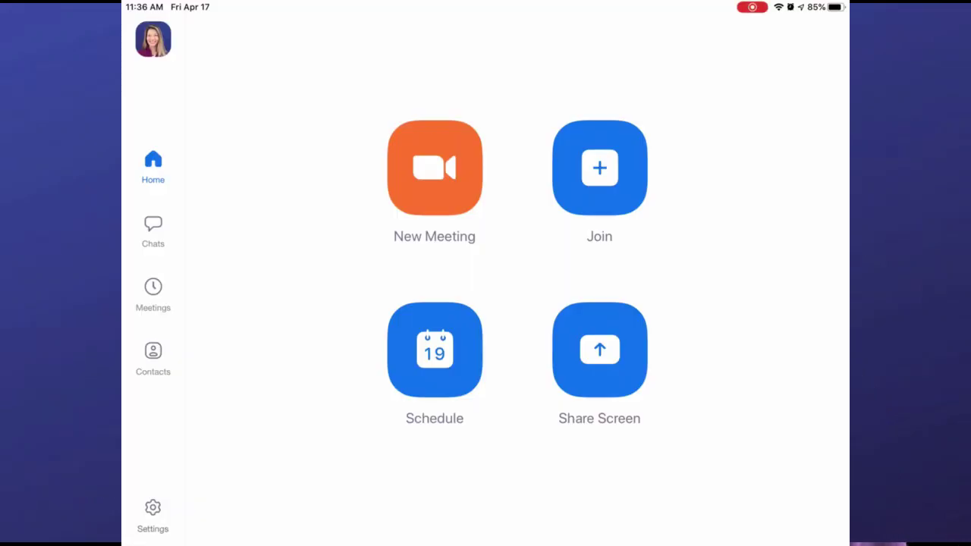
left_click(152, 292)
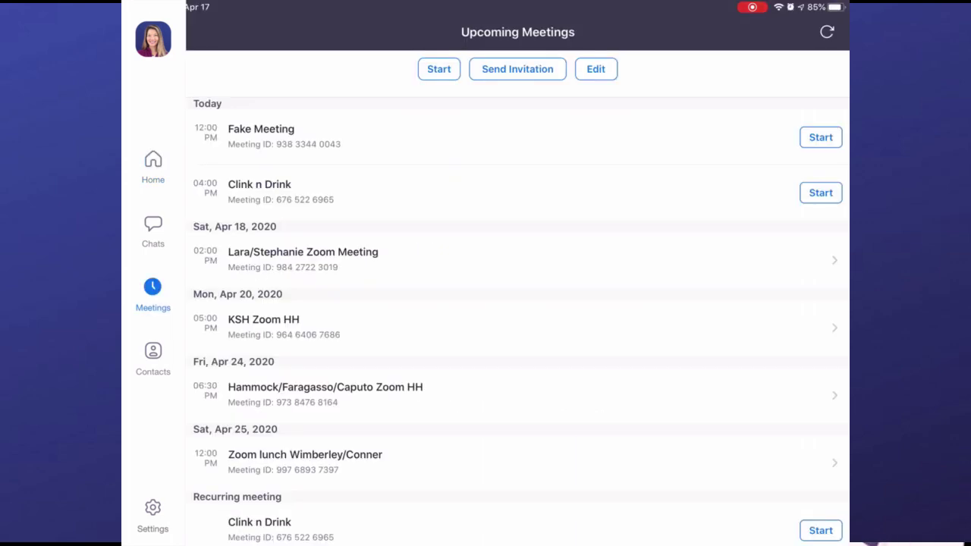
Step: Open Fake Meeting's details and show its Add invitees options
left_click(261, 135)
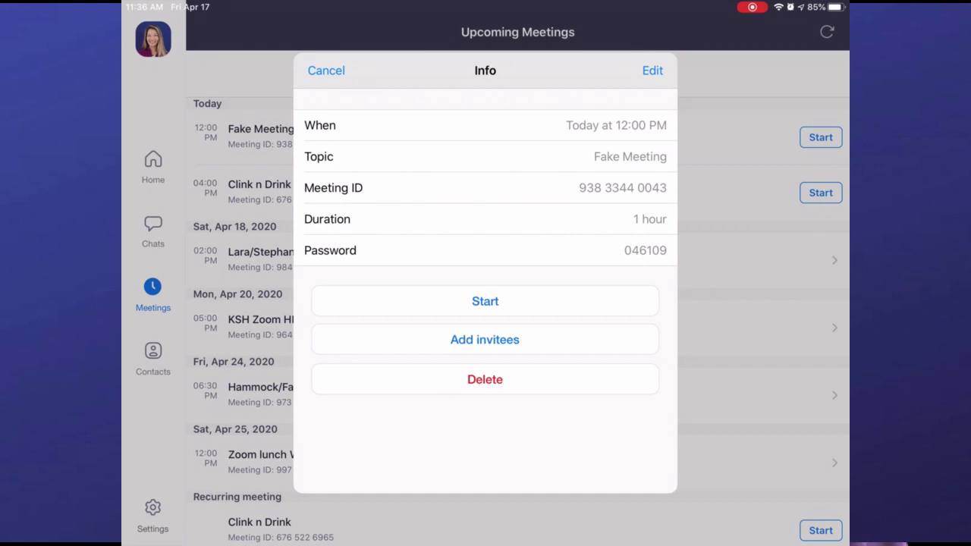
left_click(485, 339)
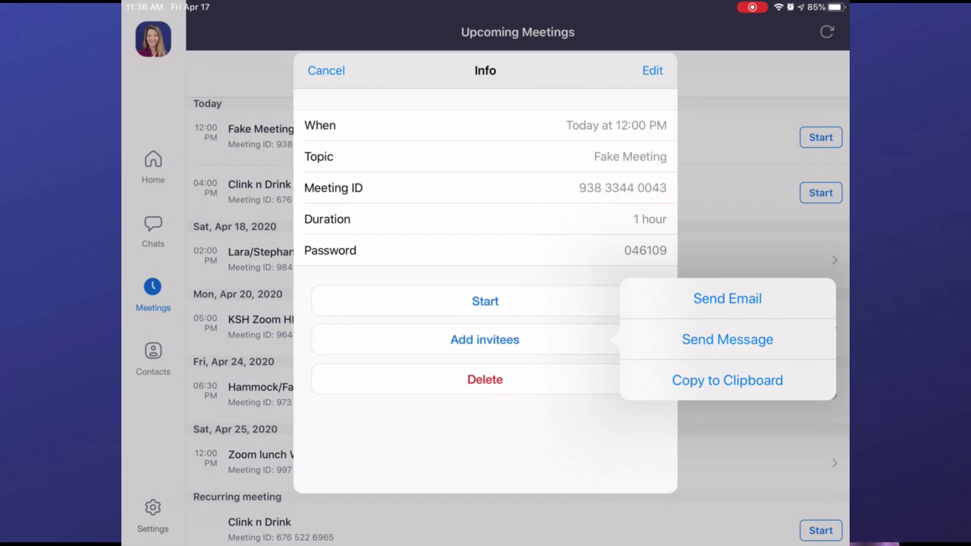
Step: Send the Fake Meeting invitation by email
left_click(726, 298)
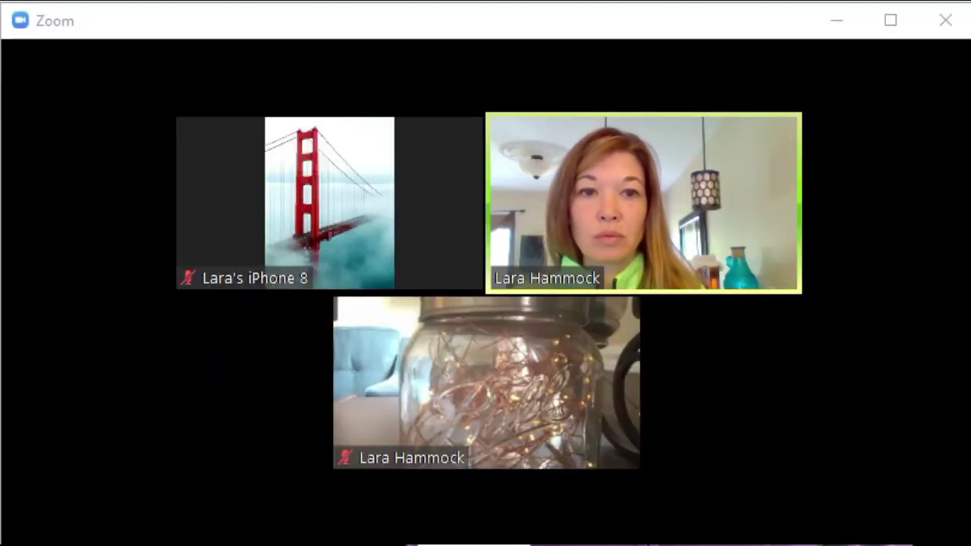
mouse_move(406, 347)
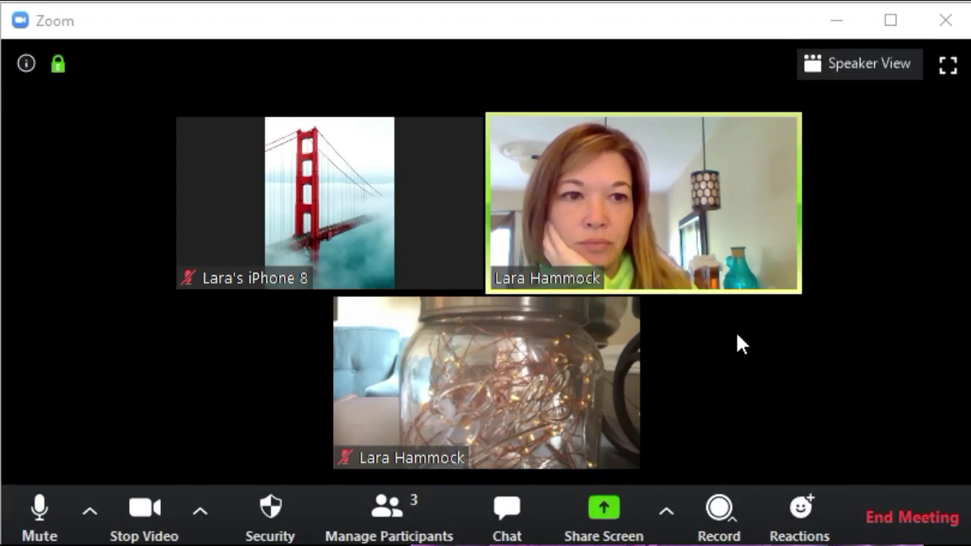
left_click(867, 68)
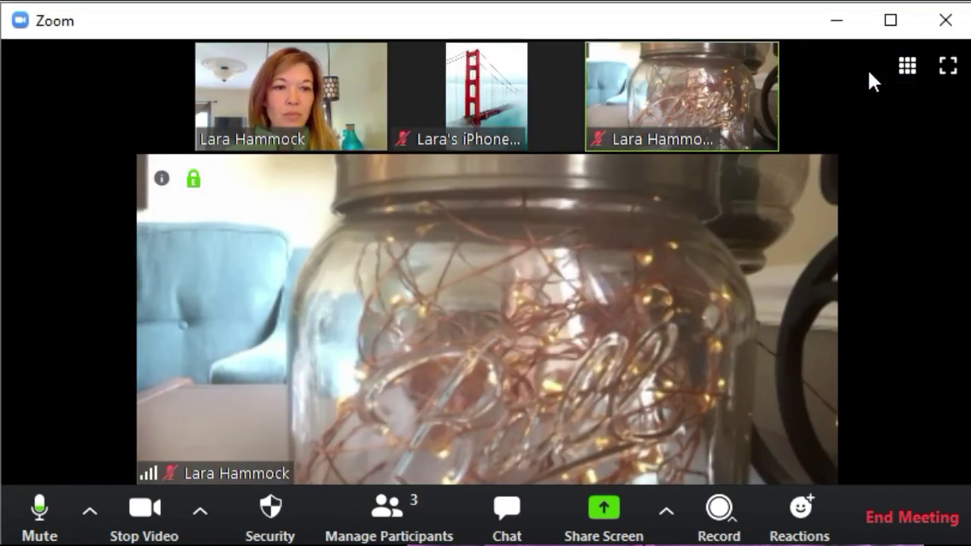
left_click(908, 64)
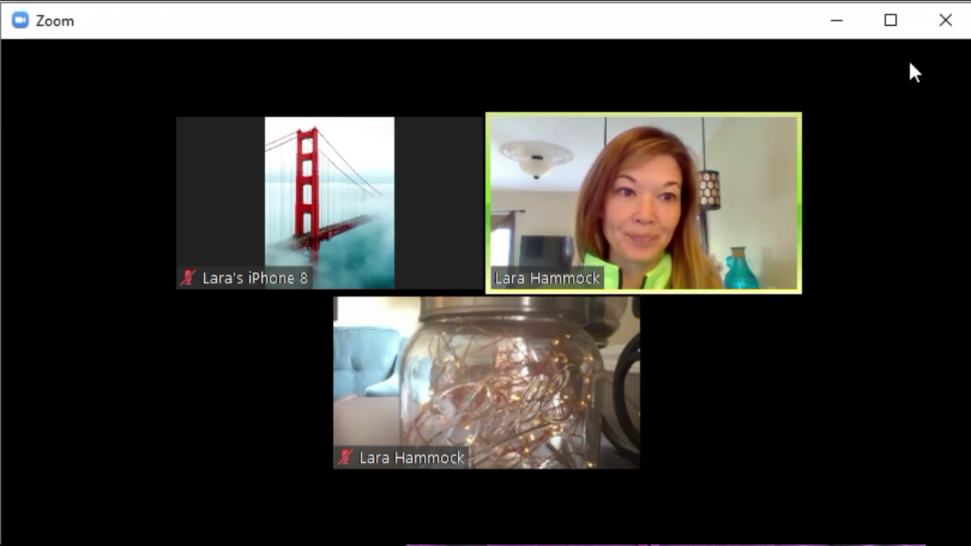
mouse_move(893, 86)
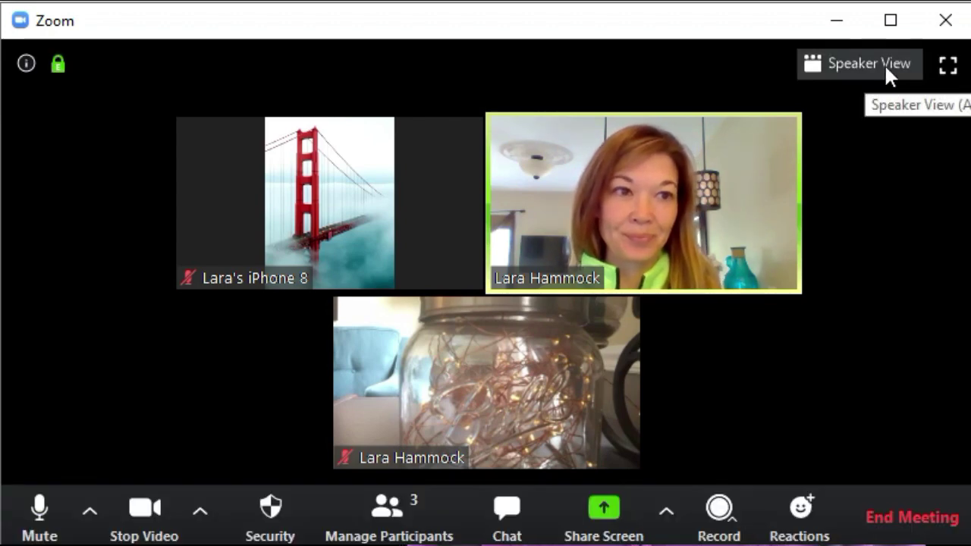
left_click(883, 62)
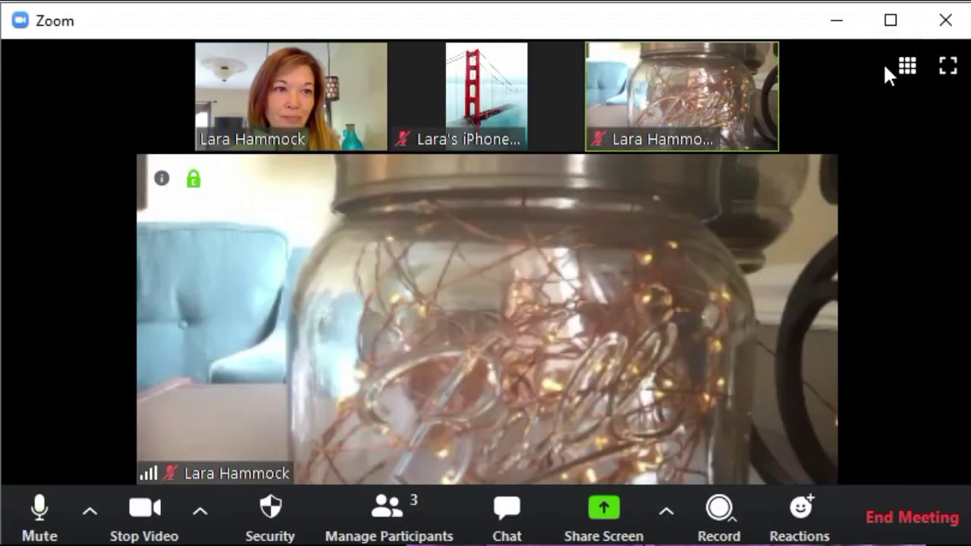
left_click(895, 67)
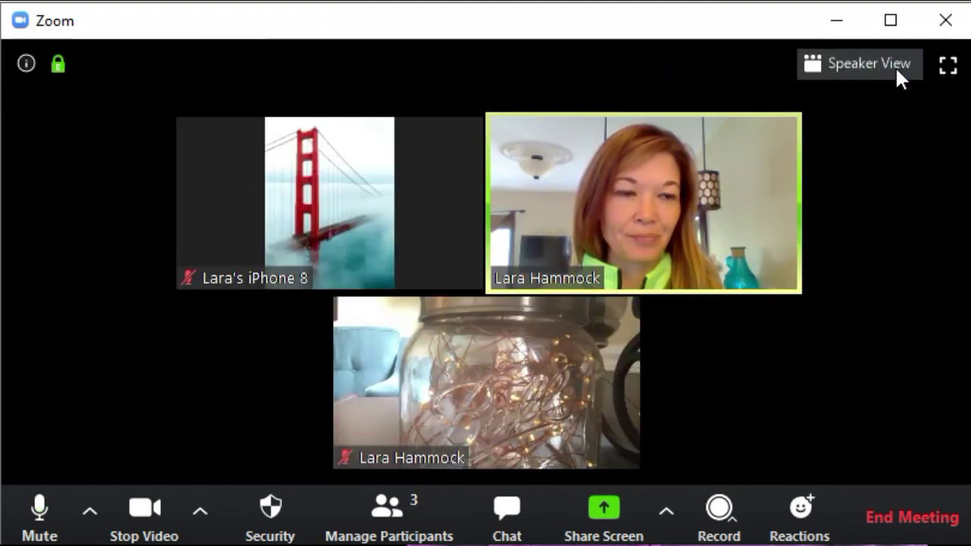
left_click(895, 67)
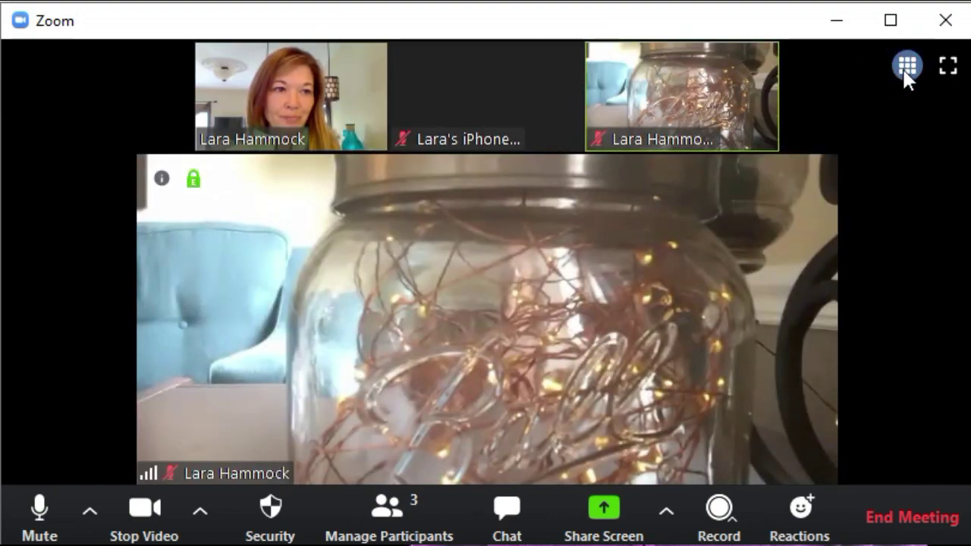
left_click(905, 68)
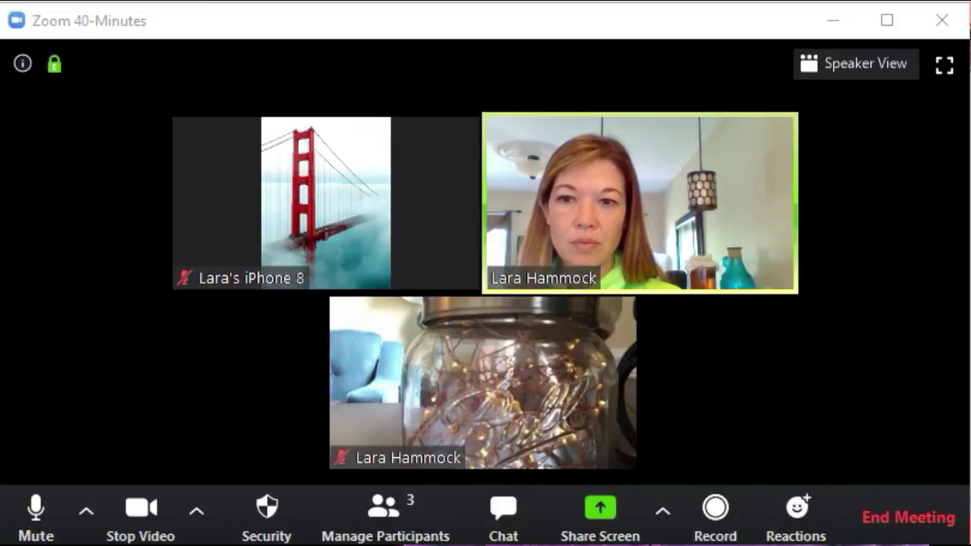
left_click(36, 512)
left_click(44, 517)
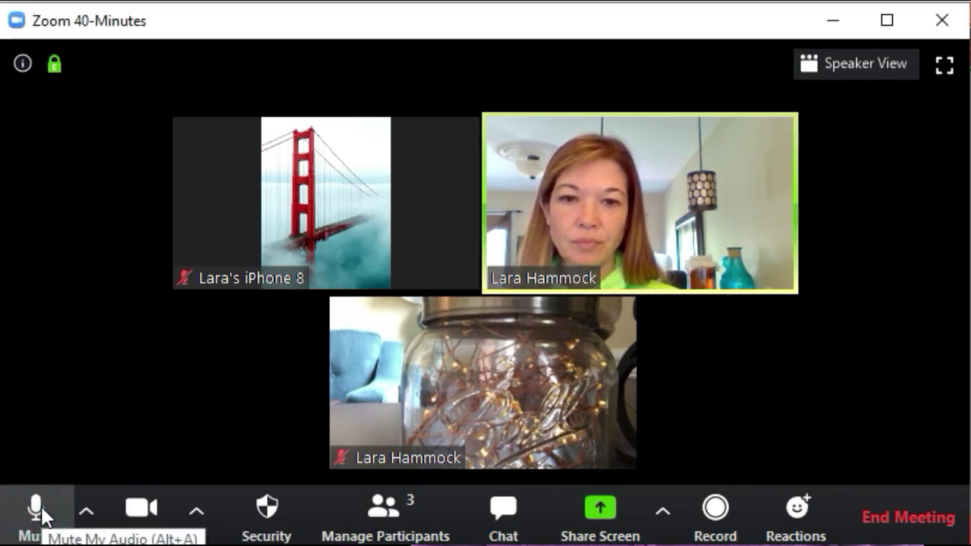
left_click(141, 522)
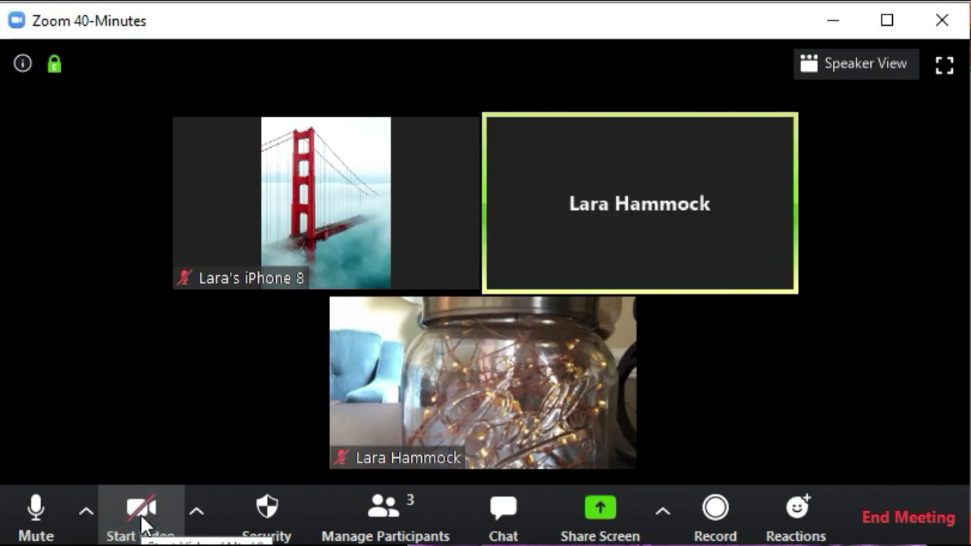
left_click(143, 519)
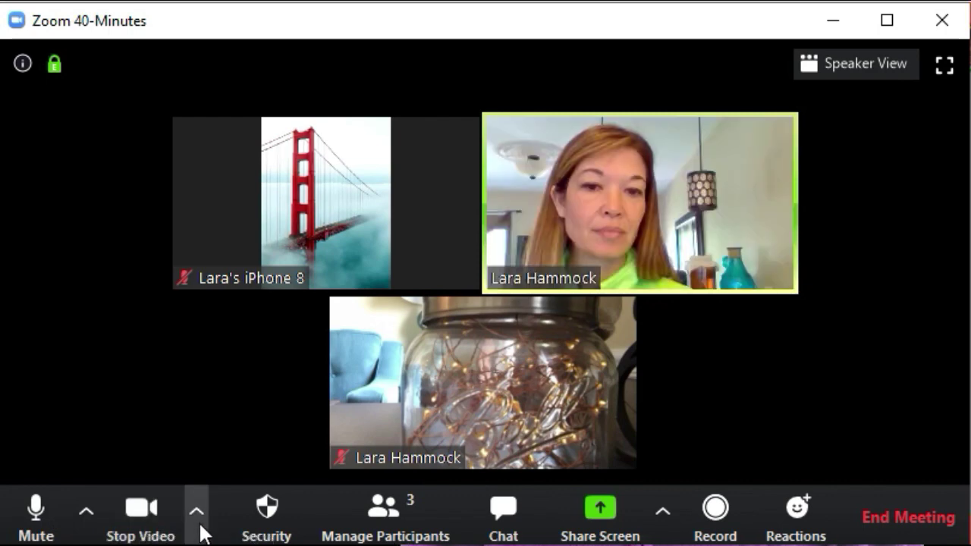
left_click(198, 525)
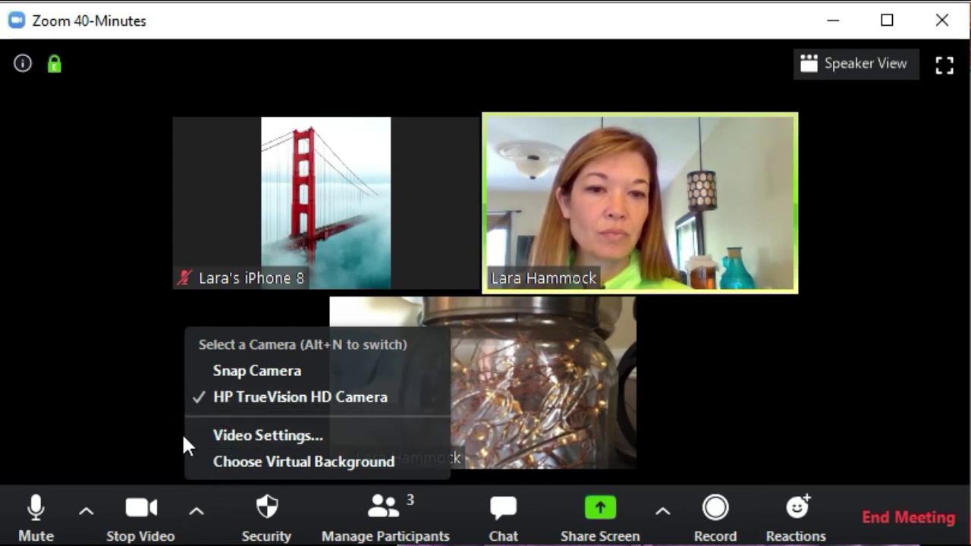
Step: Add the Marble Jar logo image as the virtual background and close Settings
left_click(235, 464)
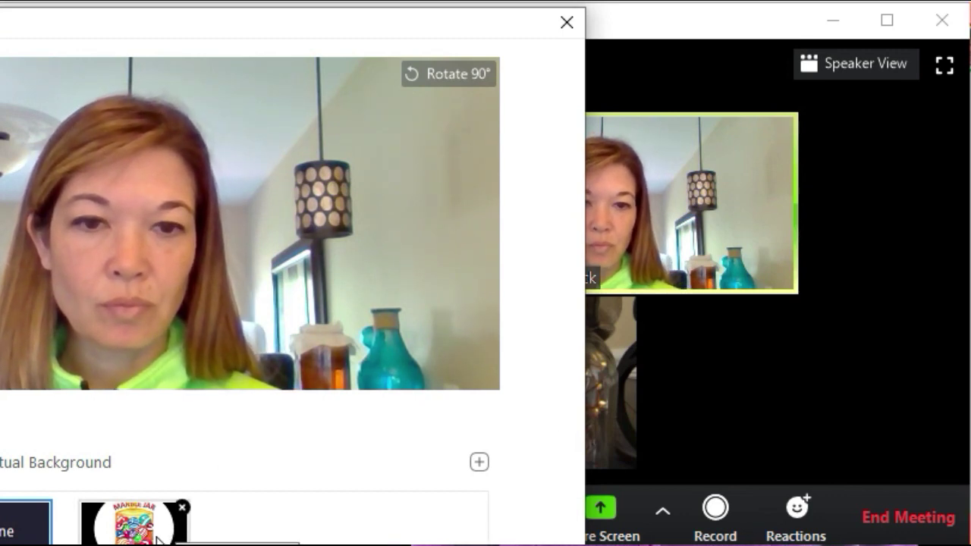
left_click(479, 465)
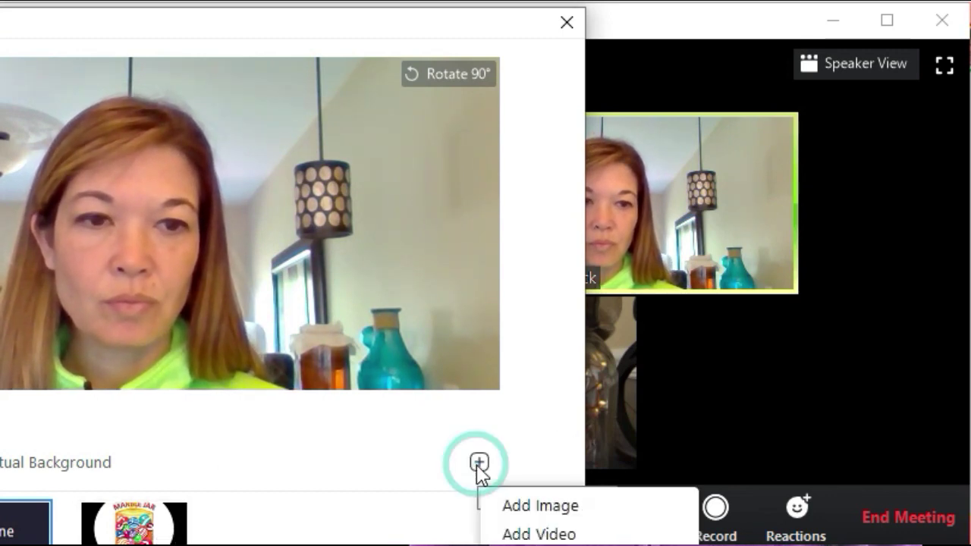
left_click(517, 510)
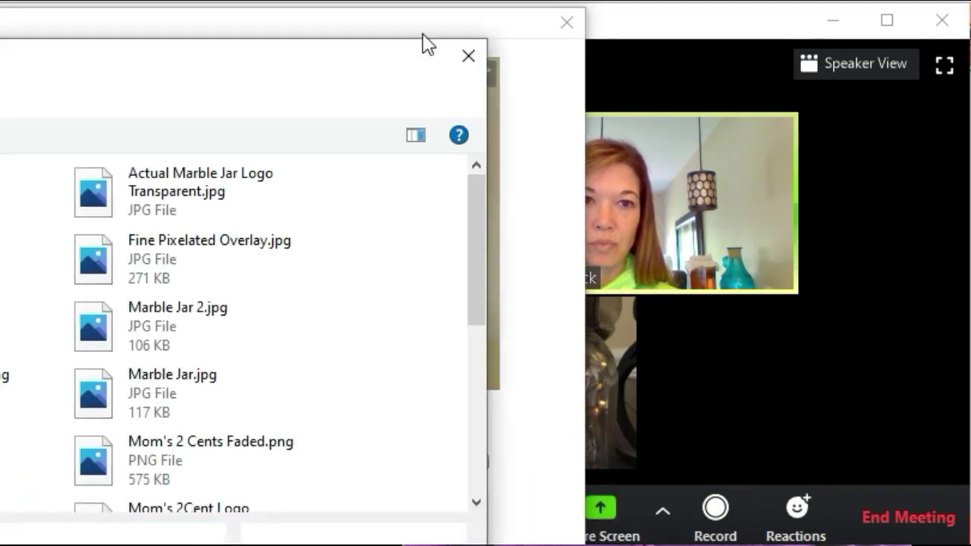
left_click(469, 57)
left_click(167, 521)
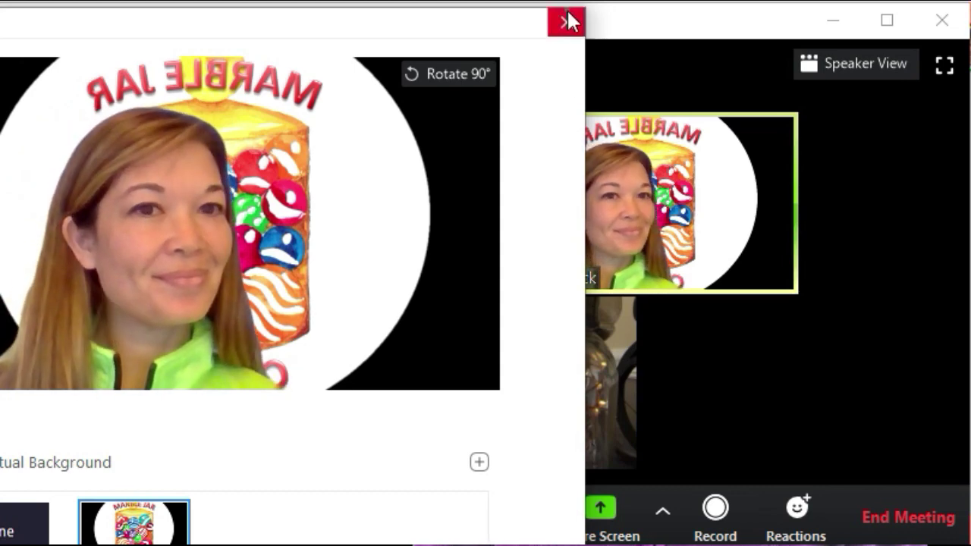
left_click(567, 21)
Step: Check the Video Settings, then bring up the meeting's Security options
mouse_move(545, 337)
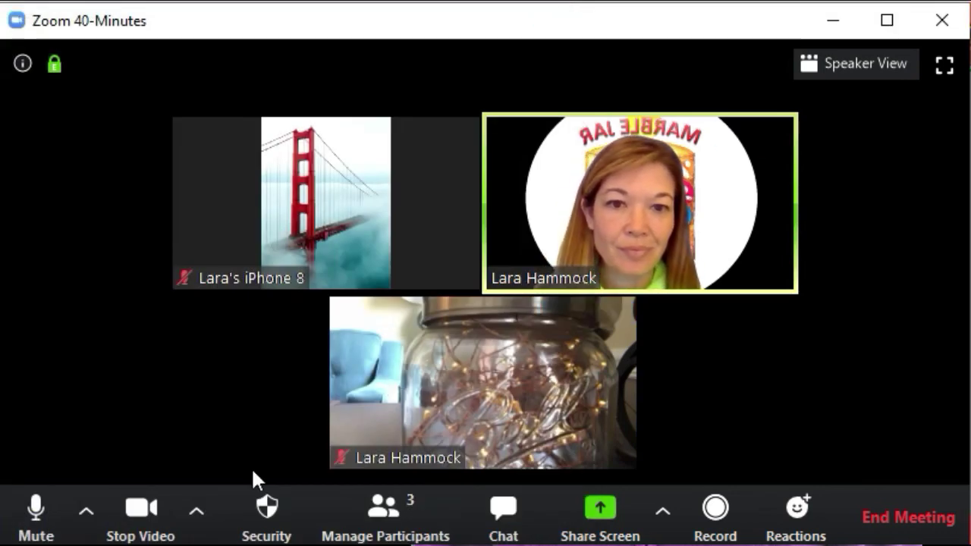
left_click(199, 514)
left_click(232, 436)
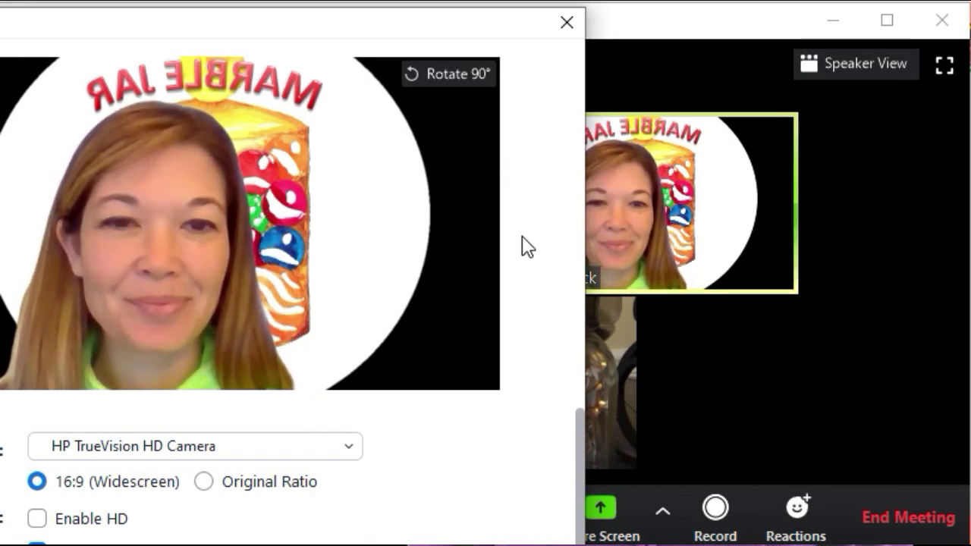
left_click(575, 30)
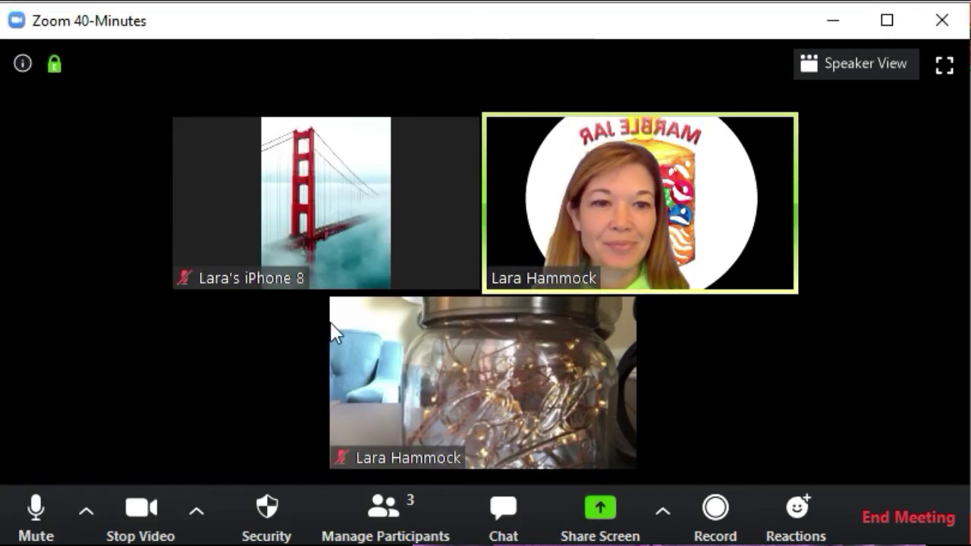
left_click(267, 510)
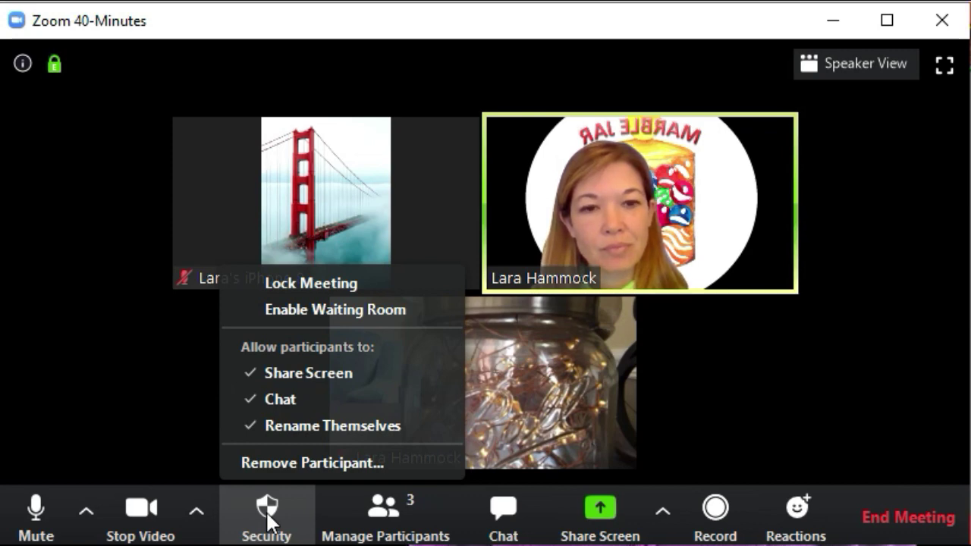
Step: Show the Participants panel, ask a participant to unmute, and check their More actions
left_click(354, 521)
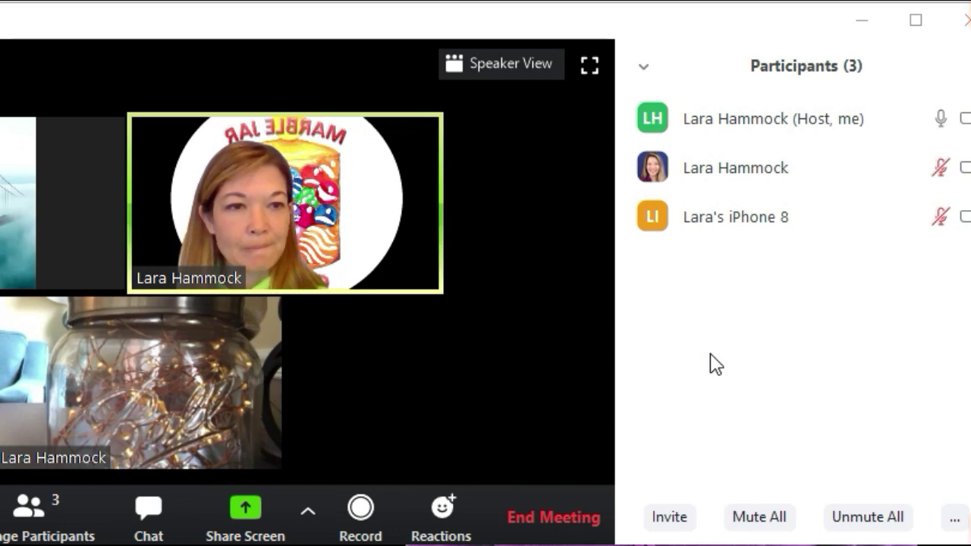
mouse_move(944, 168)
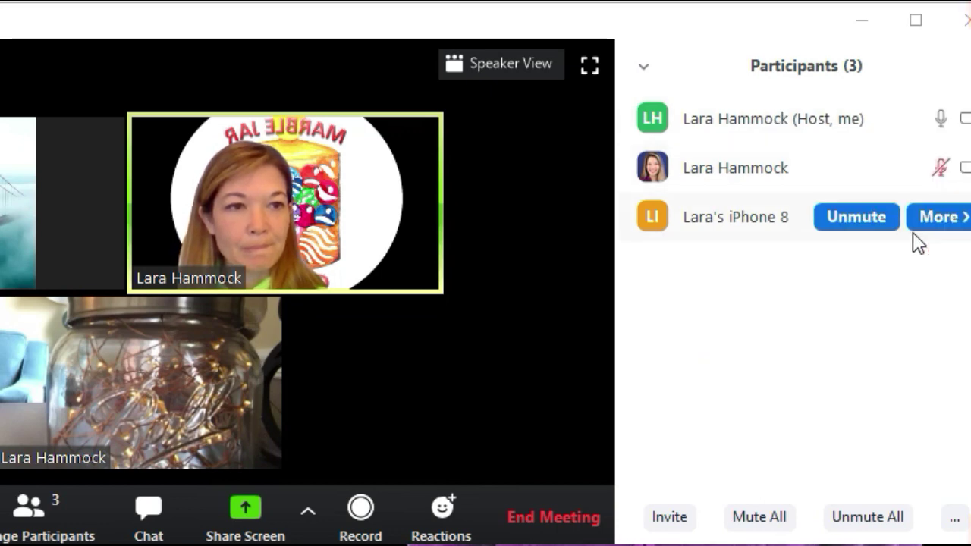
left_click(877, 179)
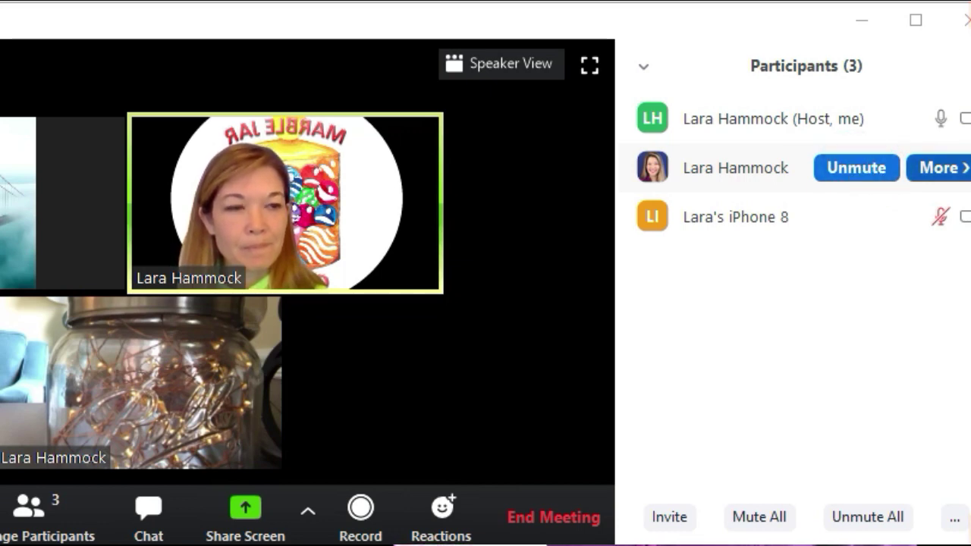
left_click(938, 167)
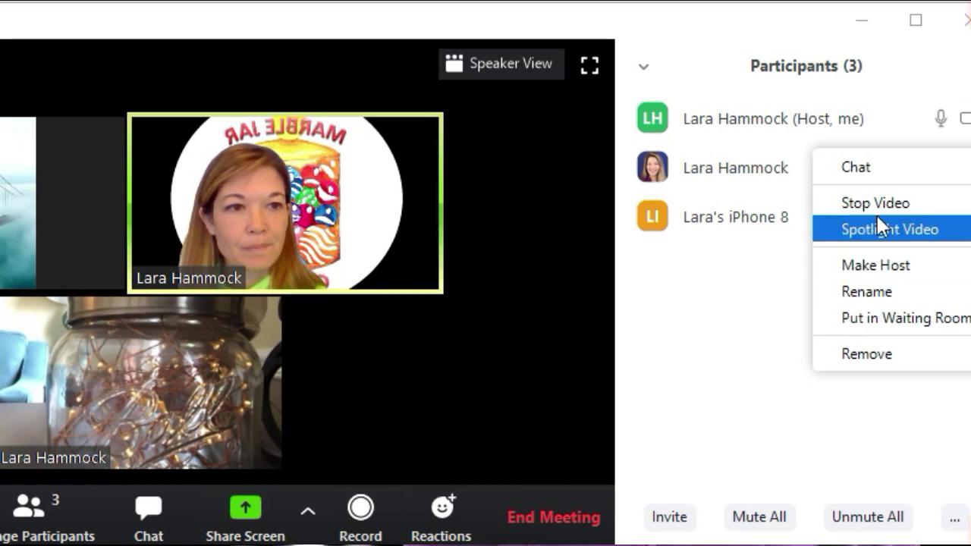
left_click(737, 308)
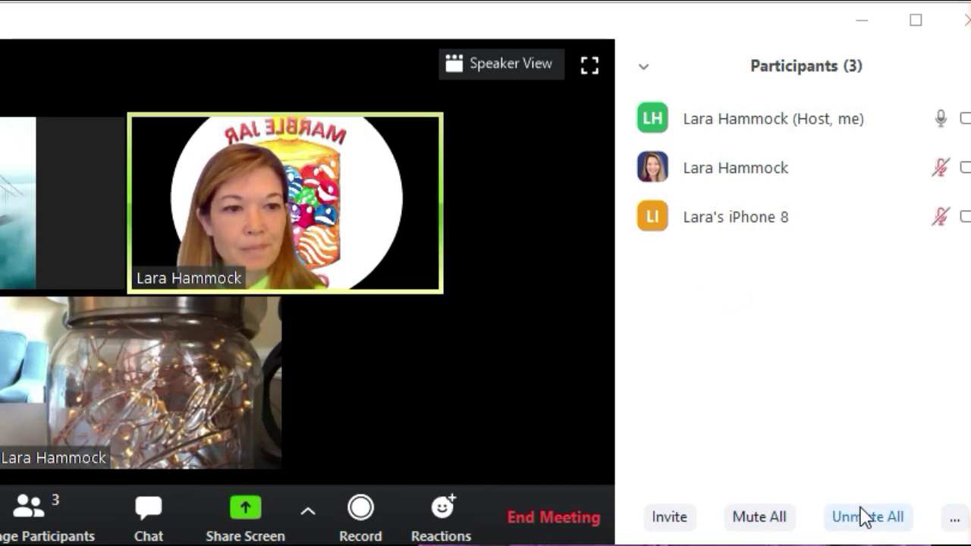
Step: Look at the Invite options and the participant list's More options, then close them, leaving the panel open
left_click(670, 522)
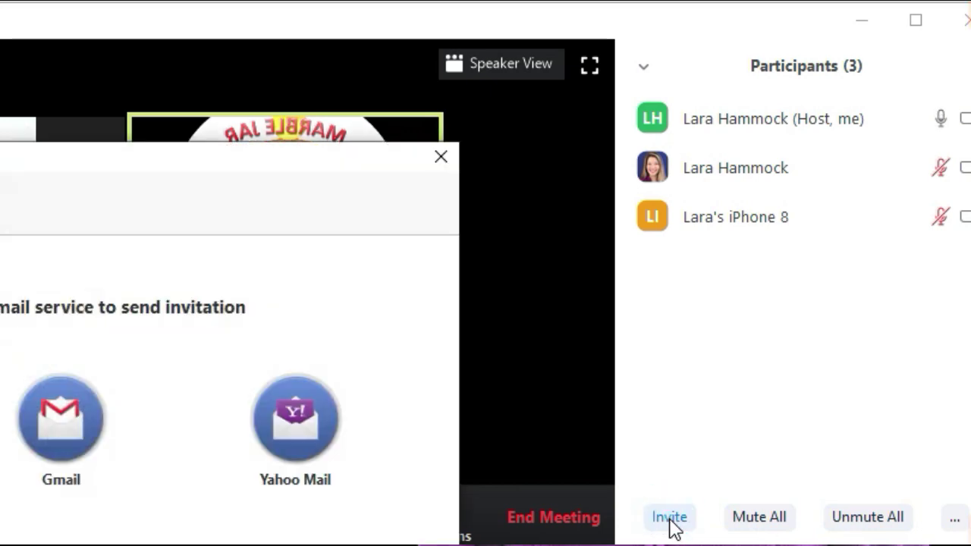
left_click(443, 158)
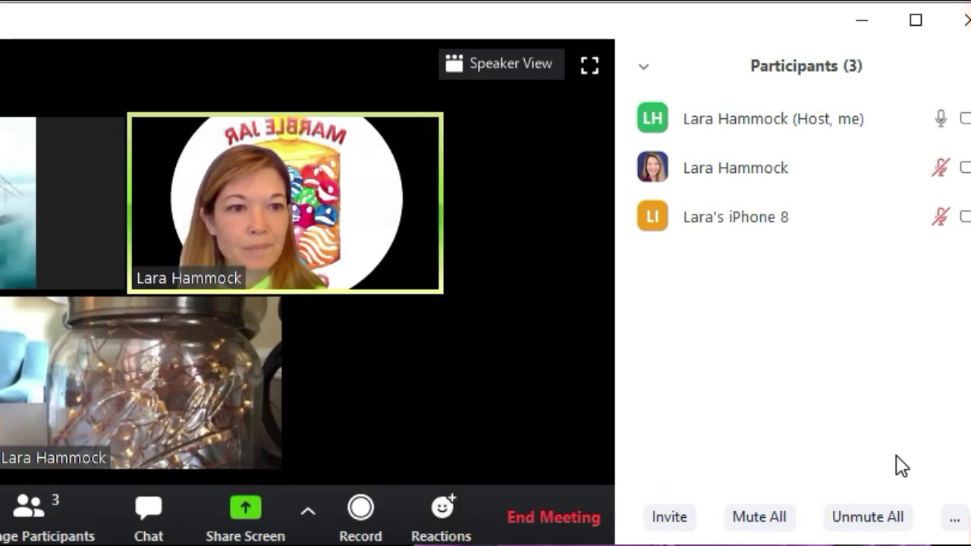
left_click(955, 520)
left_click(955, 520)
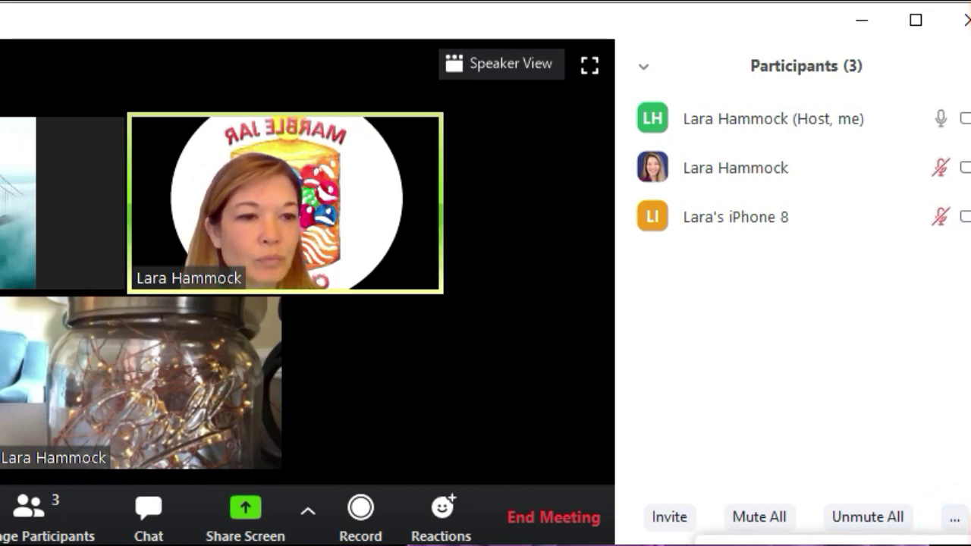
left_click(902, 416)
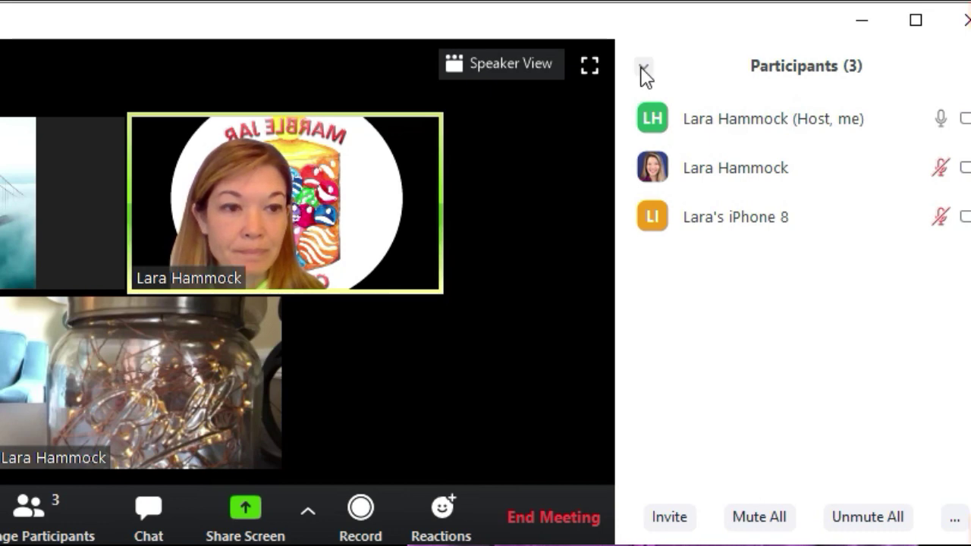
mouse_move(828, 161)
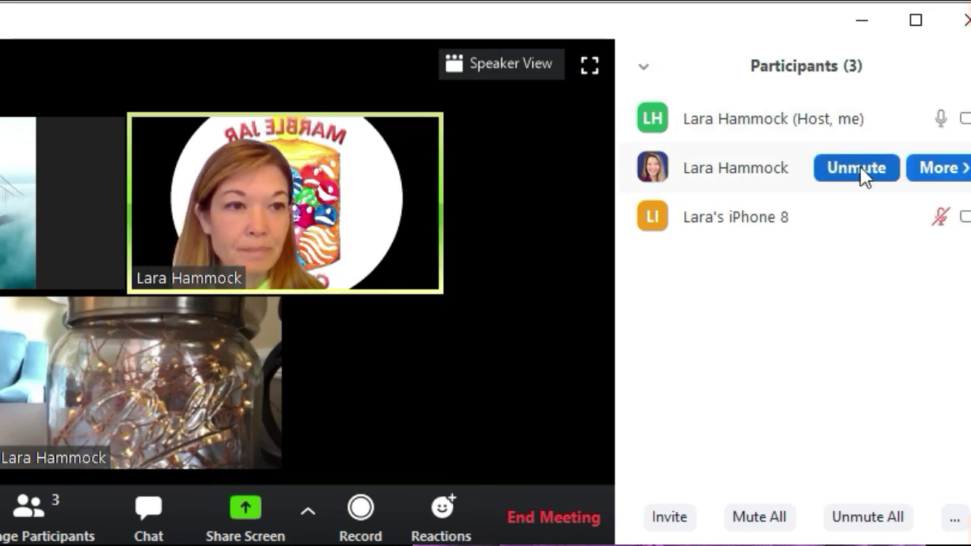
left_click(944, 171)
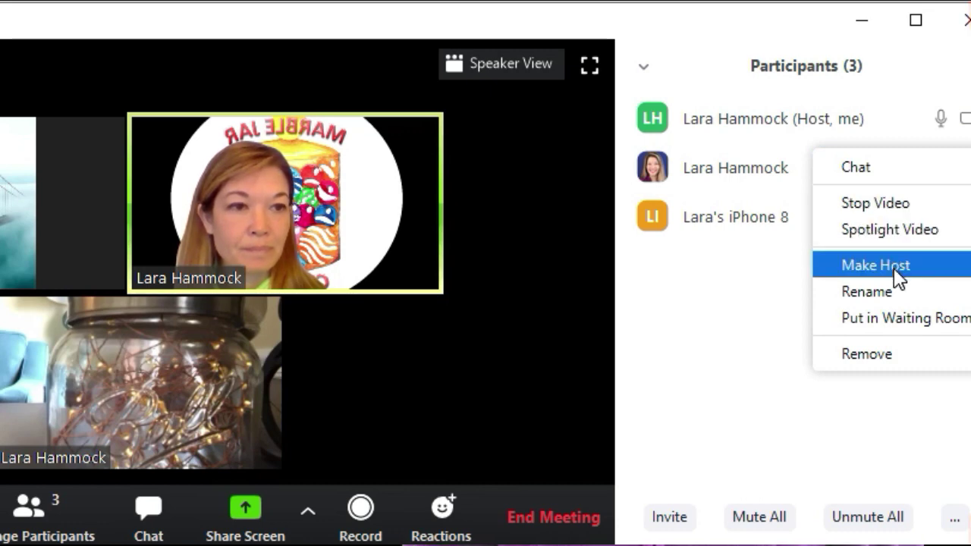
left_click(701, 333)
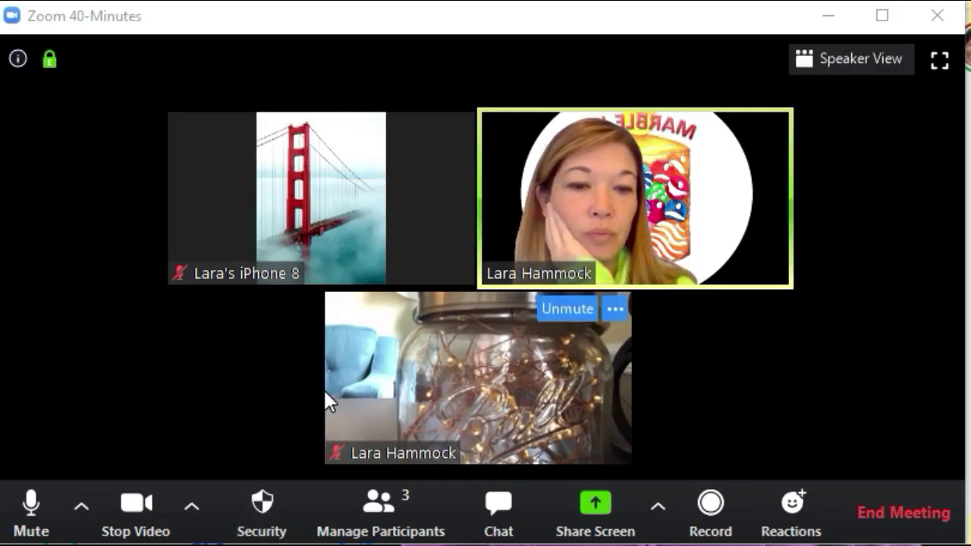
Step: Cancel the Share Screen window and send a clap reaction
left_click(628, 525)
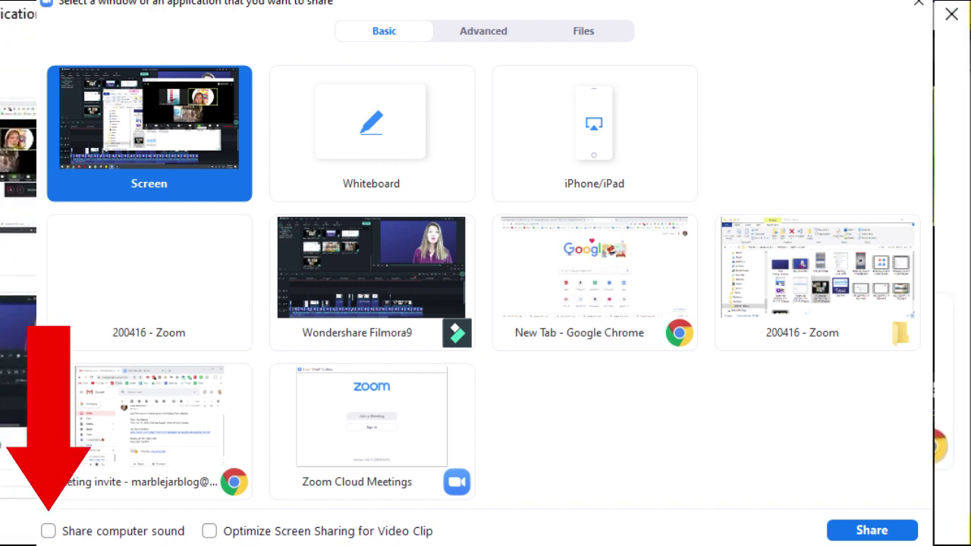
left_click(954, 17)
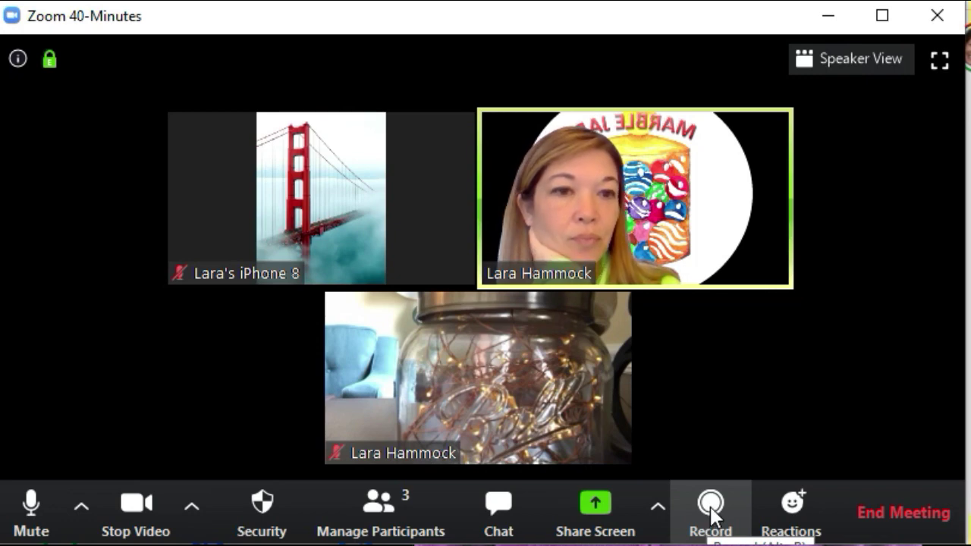
left_click(793, 504)
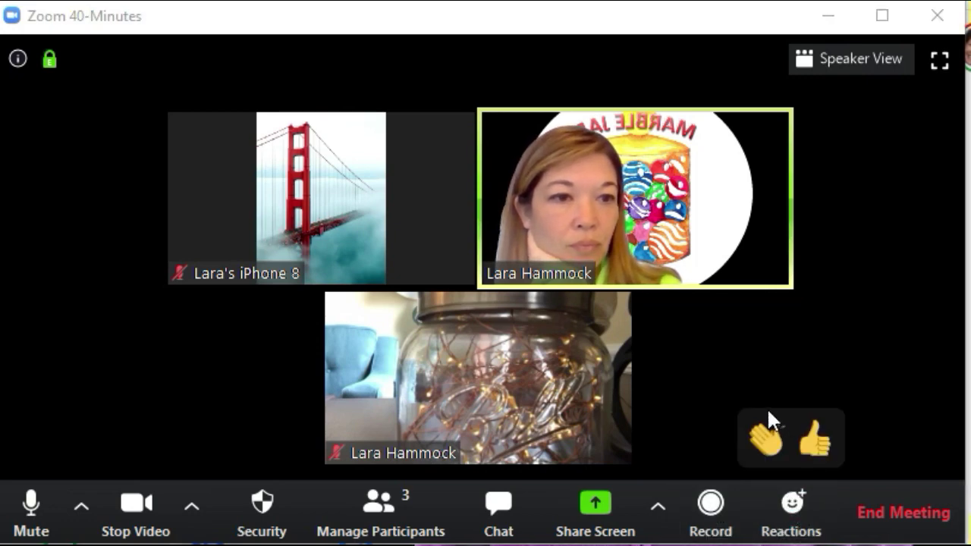
left_click(764, 440)
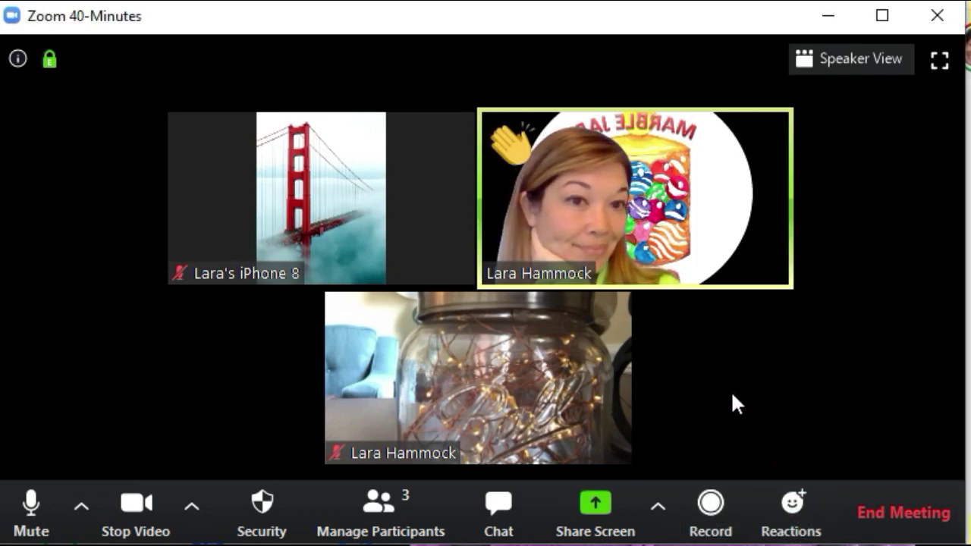
Step: Send a thumbs-up reaction from the Reactions list
mouse_move(503, 149)
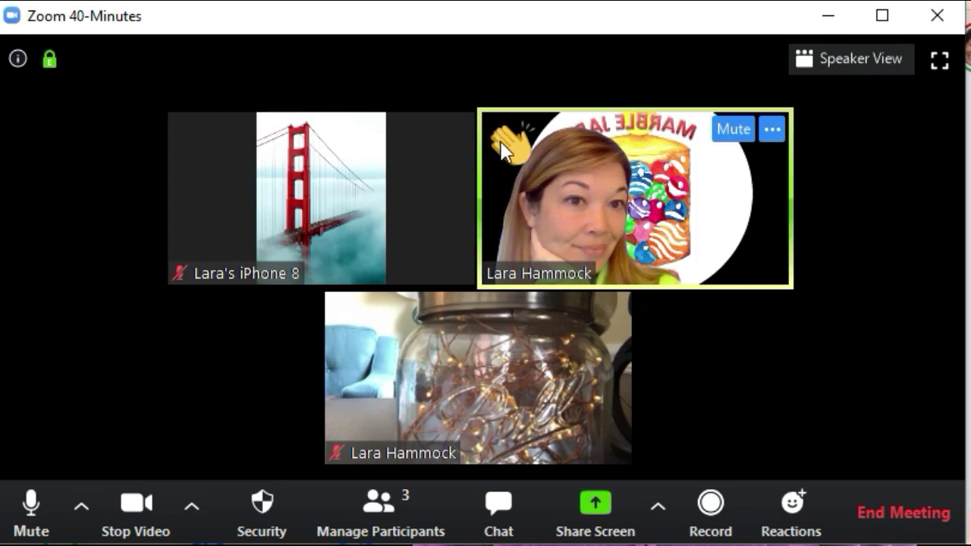
left_click(795, 506)
left_click(816, 441)
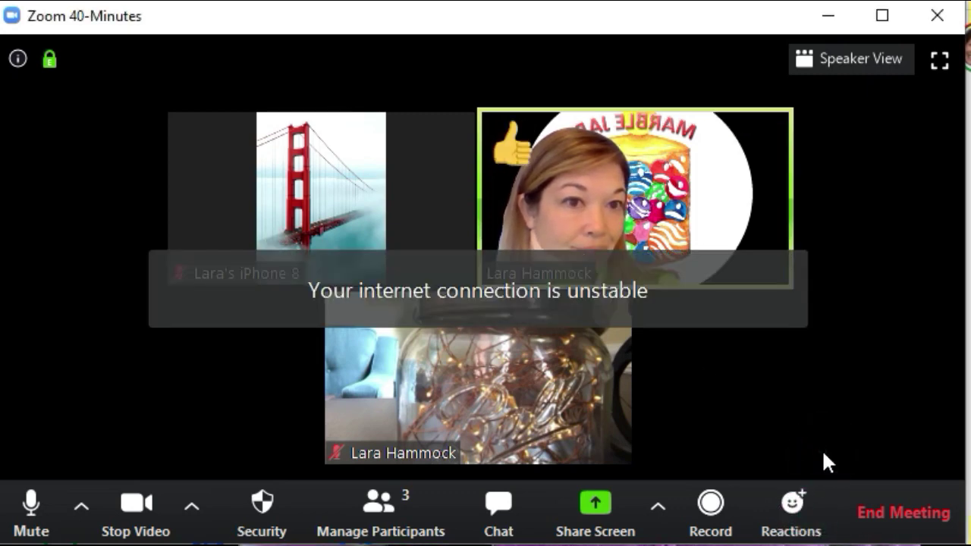